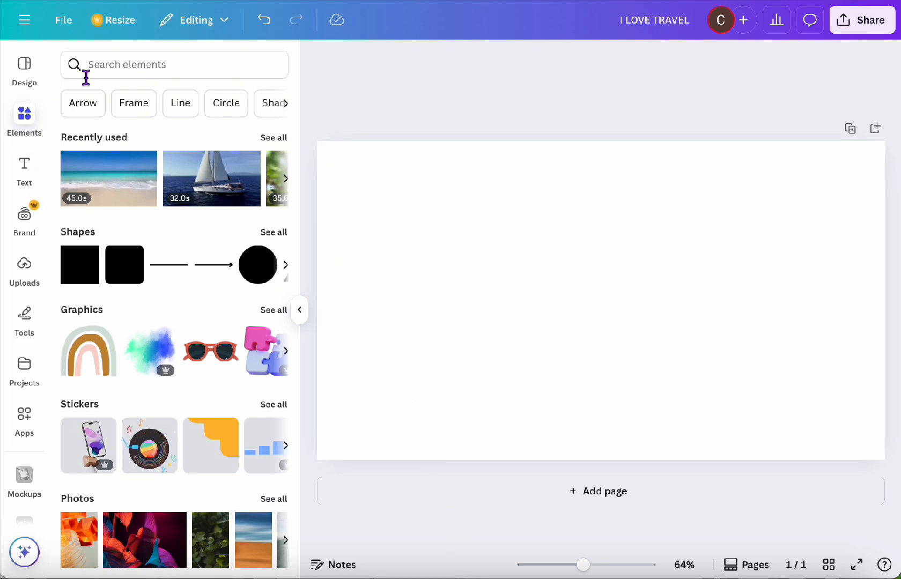
Search the elements library for FRAMES and show all results in the frames category
{"action": "left_click", "coordinate": [118, 62]}
{"action": "type", "text": "FRAMES"}
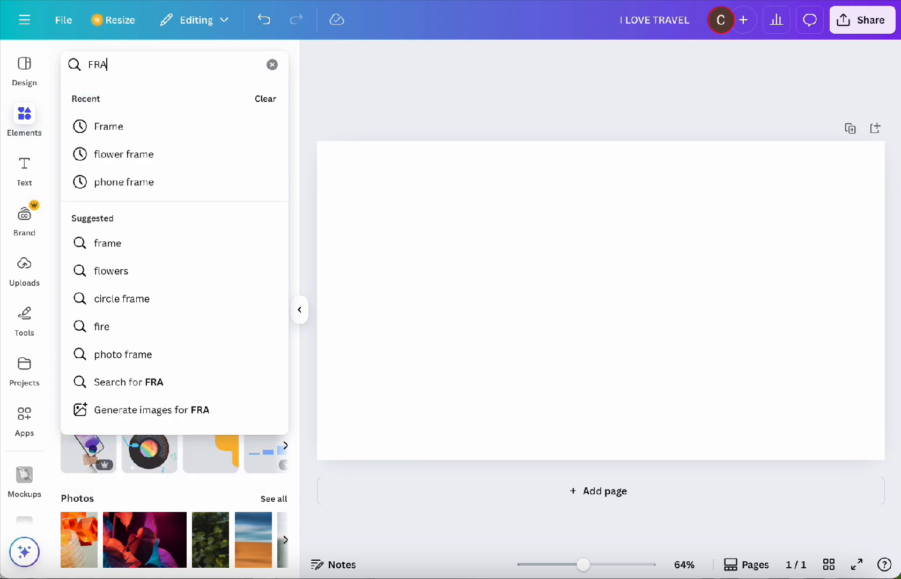
{"action": "key", "text": "Return"}
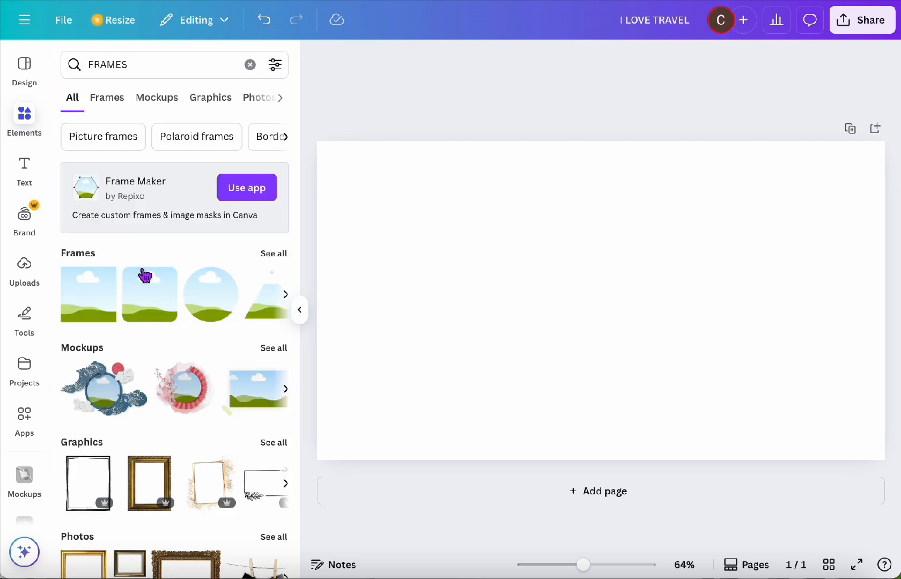
{"action": "left_click", "coordinate": [273, 254]}
Search the frames for T and place the plain bold T letter frame near the page's left edge
{"action": "left_click", "coordinate": [148, 65]}
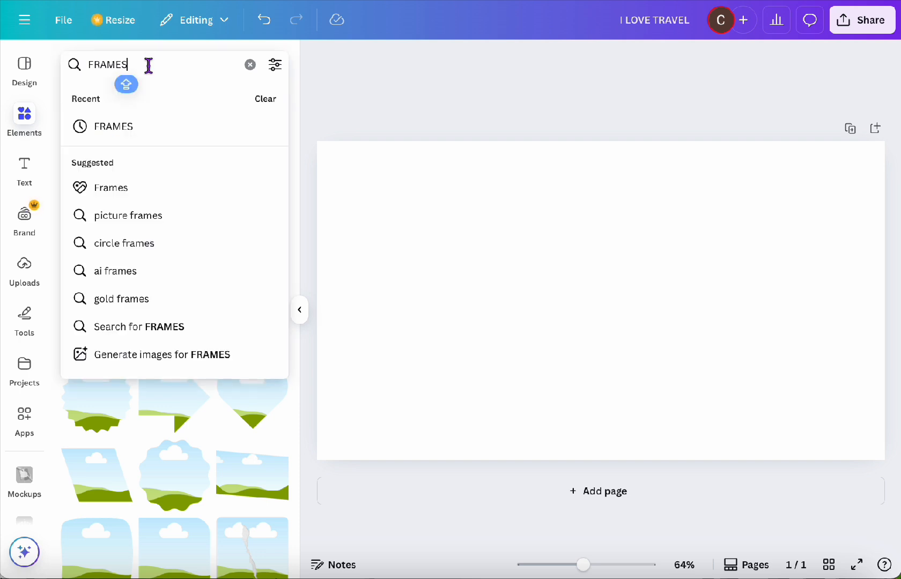
{"action": "double_click", "coordinate": [148, 64]}
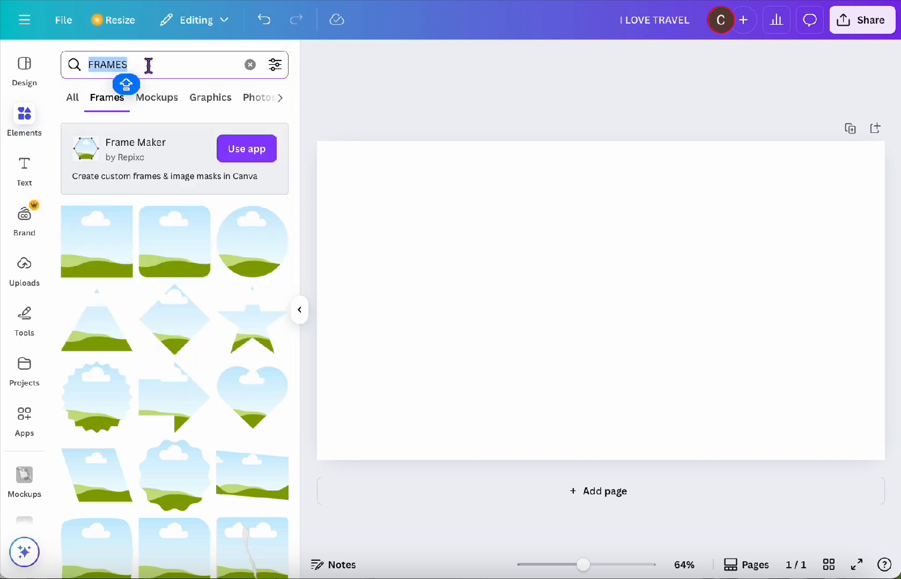
{"action": "type", "text": "T"}
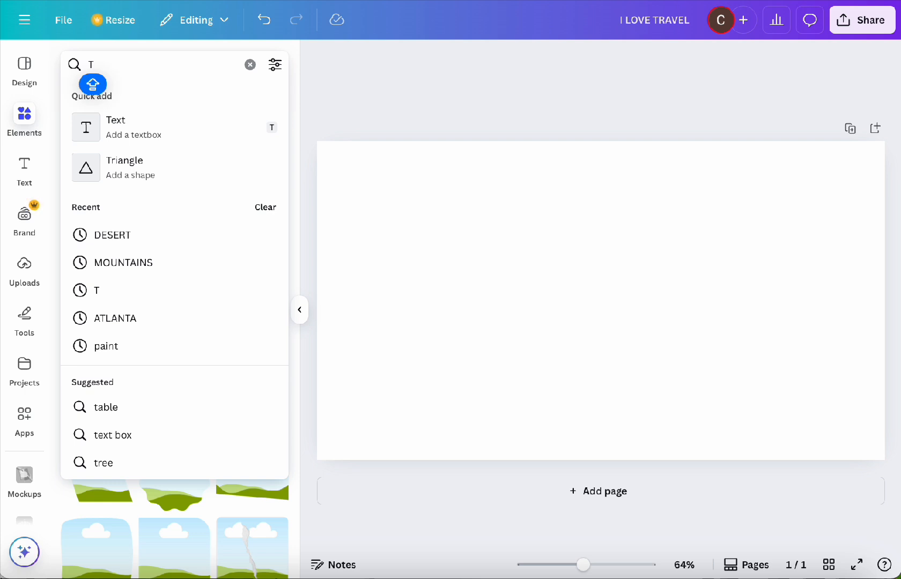
{"action": "key", "text": "Return"}
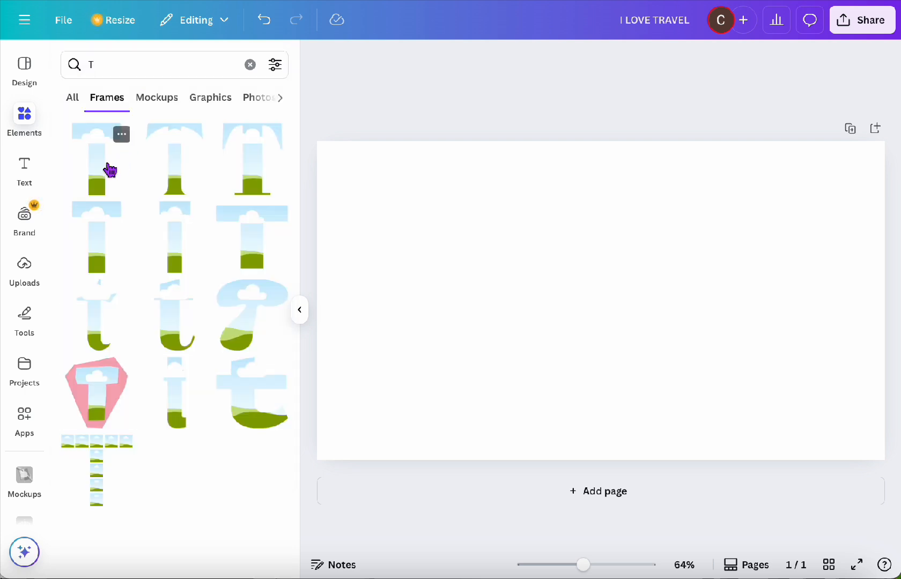
{"action": "left_click", "coordinate": [110, 171]}
{"action": "left_click_drag", "start_coordinate": [599, 294], "coordinate": [448, 306]}
Search the frames for R and place the matching bold R letter frame directly beside the T
{"action": "left_click", "coordinate": [158, 62]}
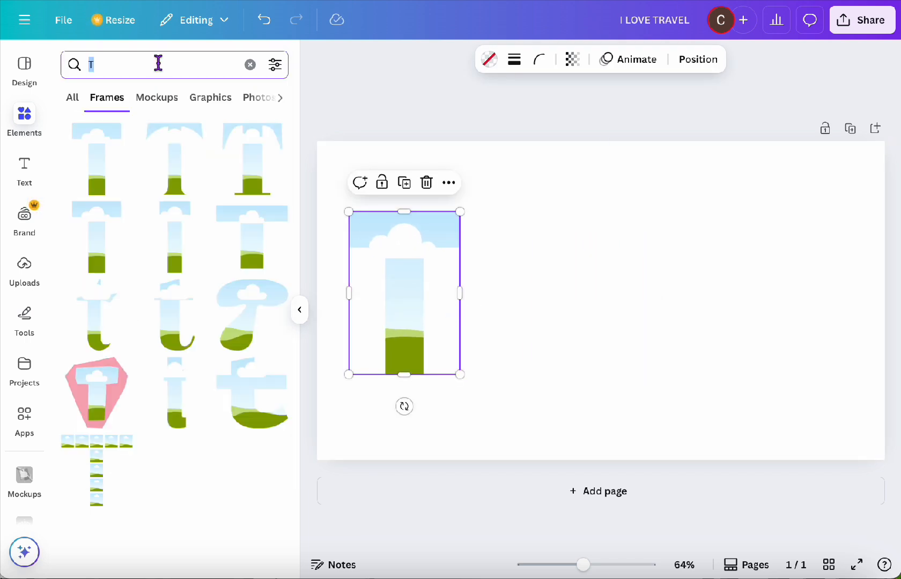
{"action": "type", "text": "R"}
{"action": "key", "text": "Return"}
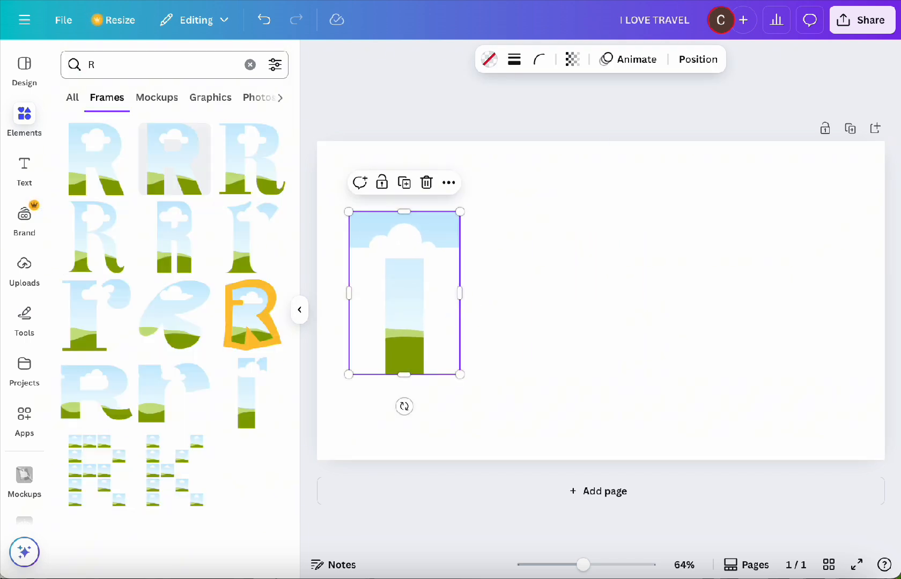
{"action": "left_click", "coordinate": [116, 173]}
{"action": "left_click_drag", "start_coordinate": [644, 292], "coordinate": [574, 272]}
Search the frames for A and place the matching bold A letter frame directly after the R
{"action": "left_click", "coordinate": [185, 69]}
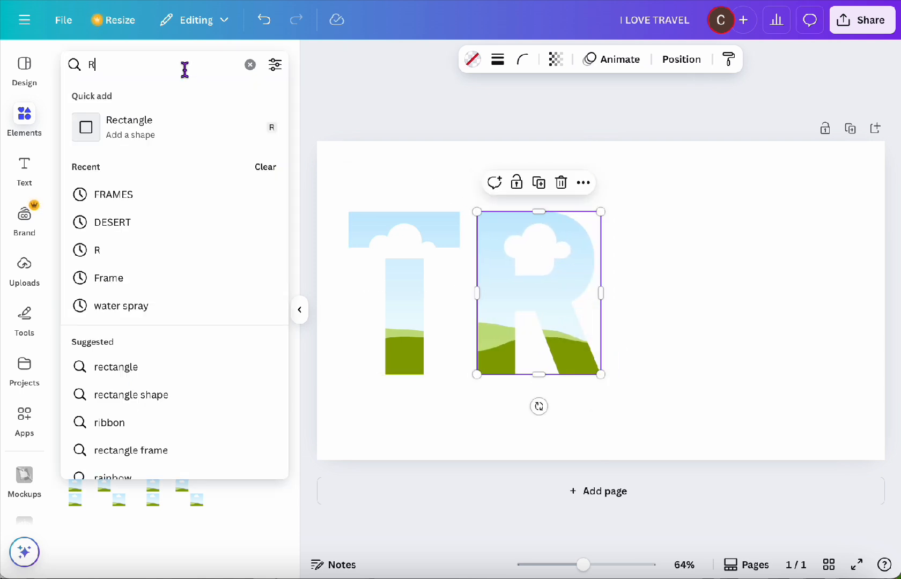
{"action": "key", "text": "BackSpace"}
{"action": "type", "text": "A"}
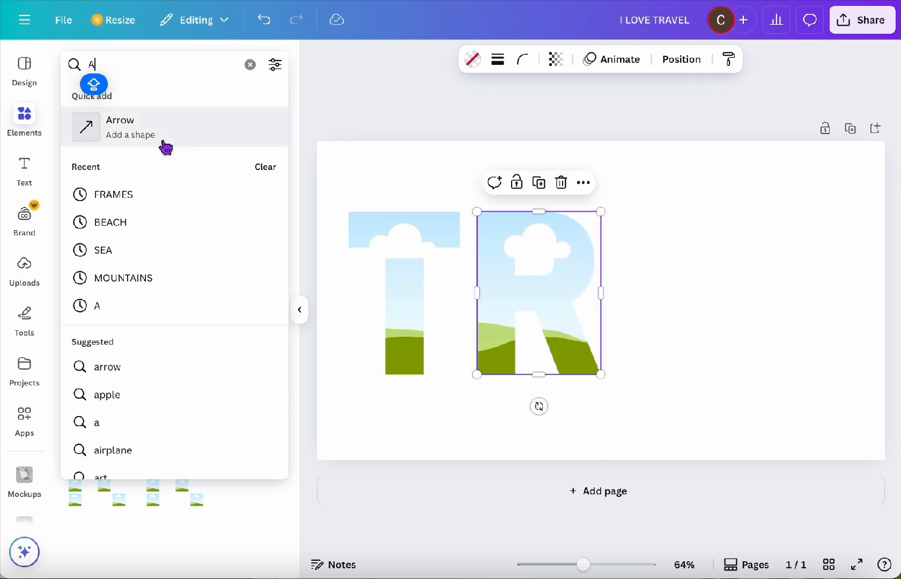
{"action": "key", "text": "Return"}
{"action": "left_click_drag", "start_coordinate": [109, 169], "coordinate": [687, 277]}
Scale down the T, R and A frames together to make room for more letters on the page
{"action": "left_click_drag", "start_coordinate": [773, 395], "coordinate": [432, 309]}
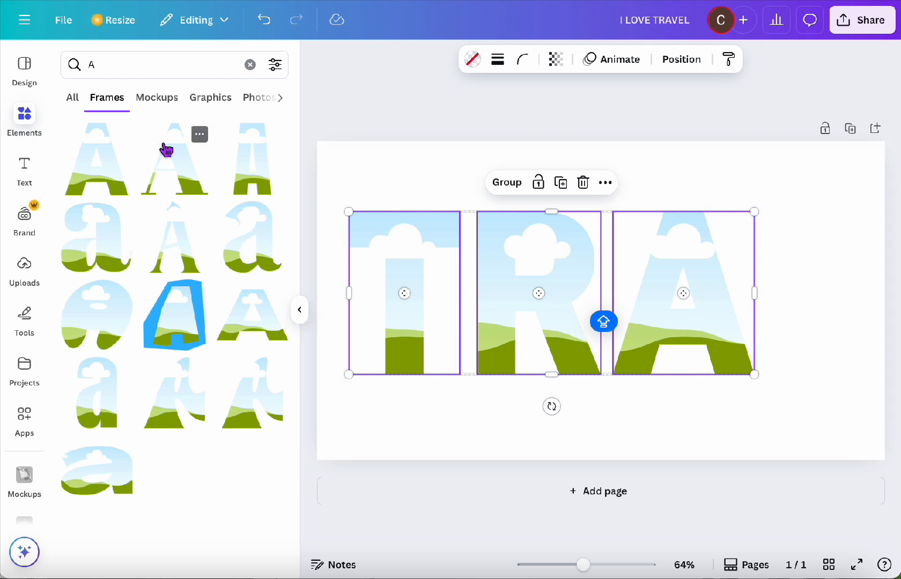
{"action": "scroll", "coordinate": [168, 93], "scroll_direction": "right", "scroll_amount": 1}
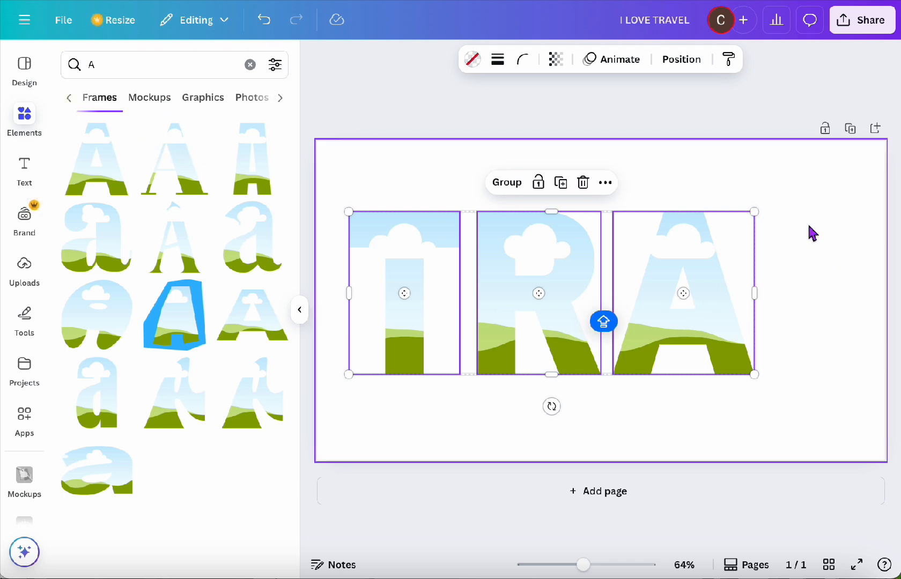
{"action": "left_click_drag", "start_coordinate": [754, 211], "coordinate": [659, 246]}
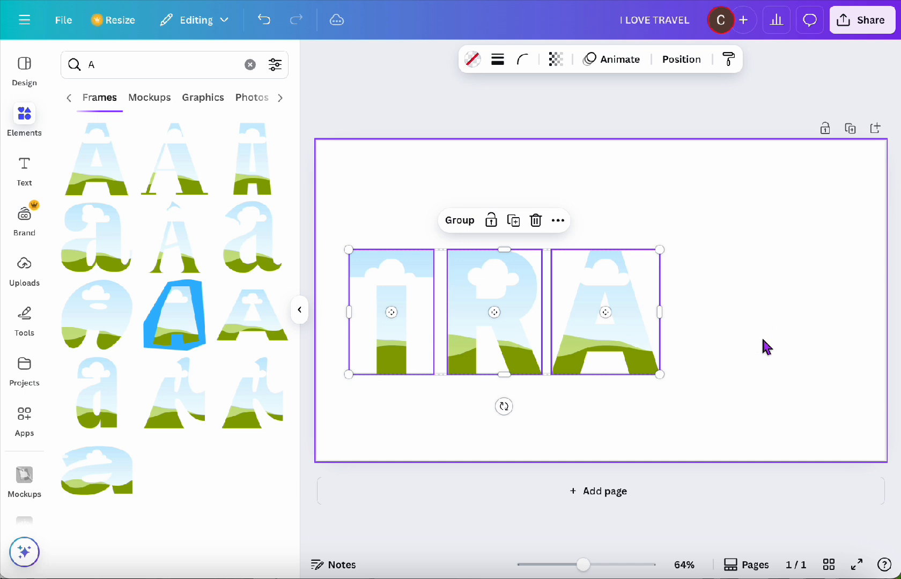
{"action": "left_click", "coordinate": [736, 363]}
Add the bold V letter frame after the A, shrinking it to the other letters' height and aligning it with them
{"action": "left_click", "coordinate": [116, 66]}
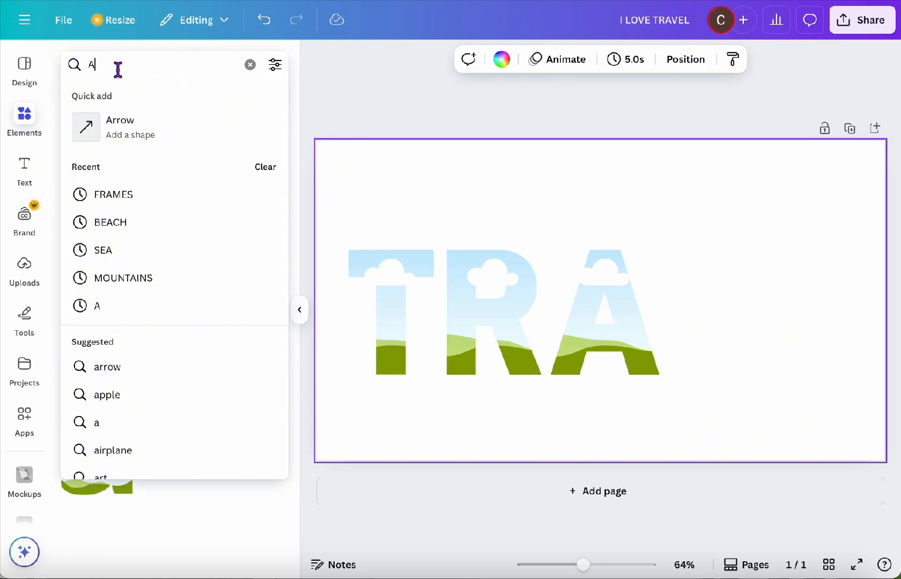
{"action": "key", "text": "BackSpace"}
{"action": "type", "text": "V"}
{"action": "key", "text": "Return"}
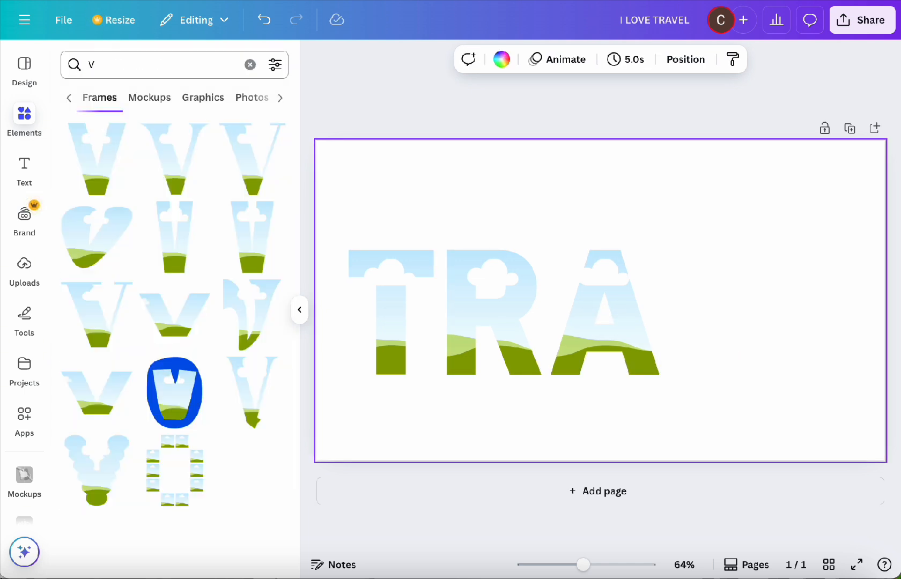
{"action": "left_click", "coordinate": [94, 156]}
{"action": "left_click_drag", "start_coordinate": [627, 293], "coordinate": [727, 316]}
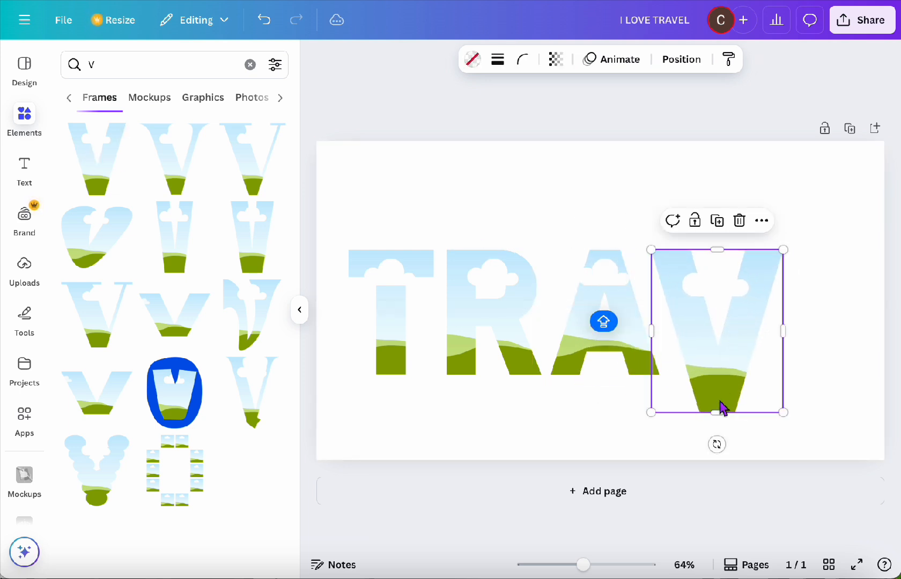
{"action": "left_click_drag", "start_coordinate": [656, 411], "coordinate": [690, 381]}
{"action": "left_click_drag", "start_coordinate": [744, 348], "coordinate": [722, 334]}
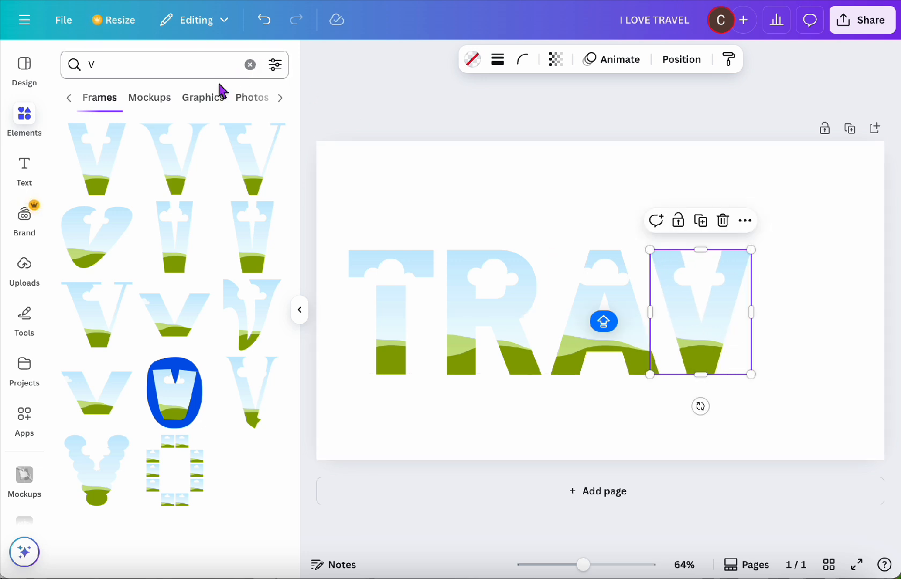
Search the frames for E and place the matching bold E letter frame after the V
{"action": "left_click", "coordinate": [151, 62]}
{"action": "key", "text": "BackSpace"}
{"action": "type", "text": "E"}
{"action": "key", "text": "Return"}
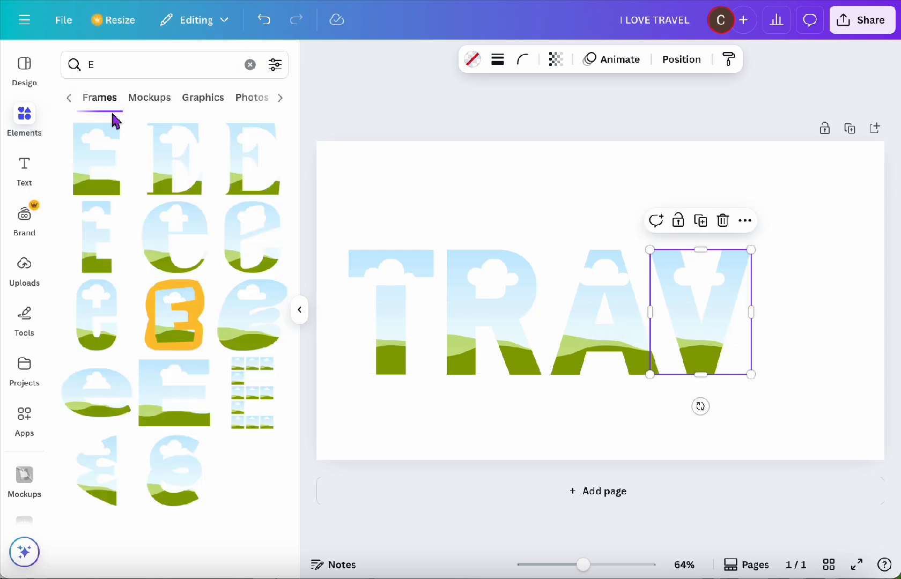
{"action": "left_click_drag", "start_coordinate": [114, 124], "coordinate": [847, 316]}
Scale down the five letter frames T, R, A, V and E together to leave room for one more letter
{"action": "left_click_drag", "start_coordinate": [866, 414], "coordinate": [342, 237]}
{"action": "left_click", "coordinate": [863, 409]}
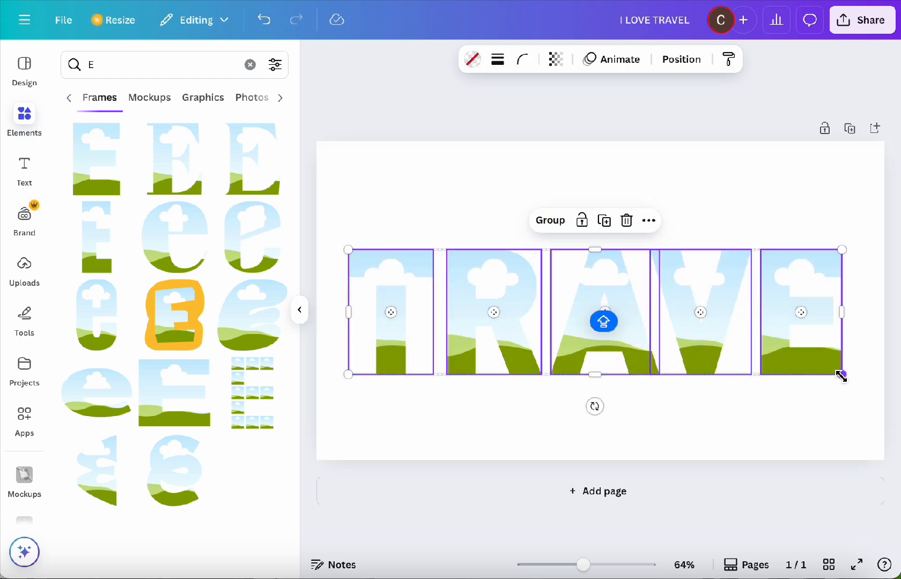
{"action": "left_click_drag", "start_coordinate": [841, 374], "coordinate": [764, 355]}
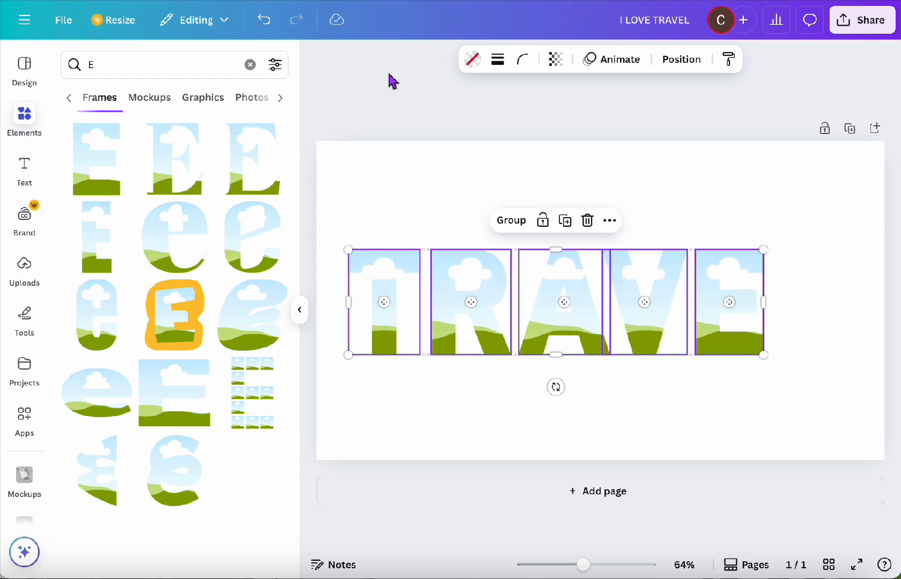
Search the frames for L and place the matching bold L letter frame after the E to complete the word TRAVEL
{"action": "left_click", "coordinate": [195, 67]}
{"action": "key", "text": "BackSpace"}
{"action": "type", "text": "L"}
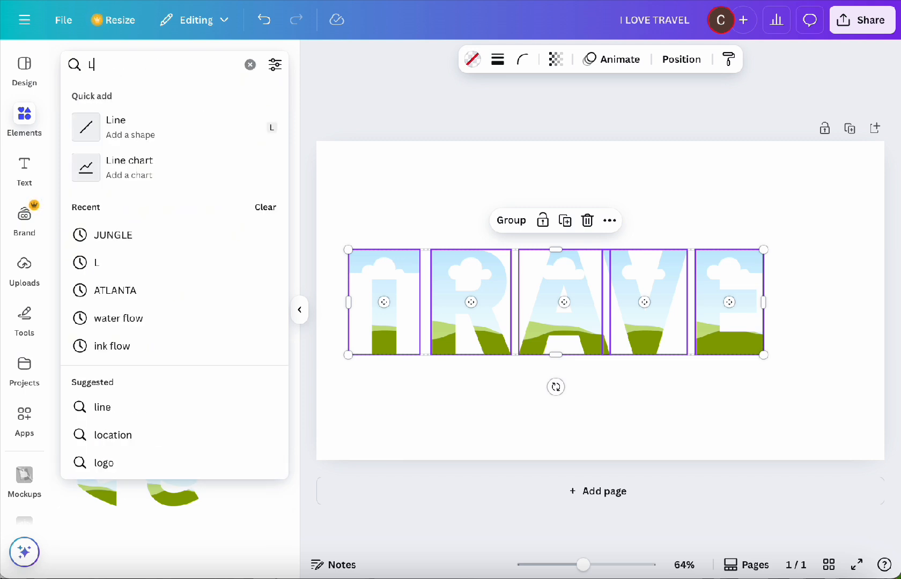
{"action": "key", "text": "Return"}
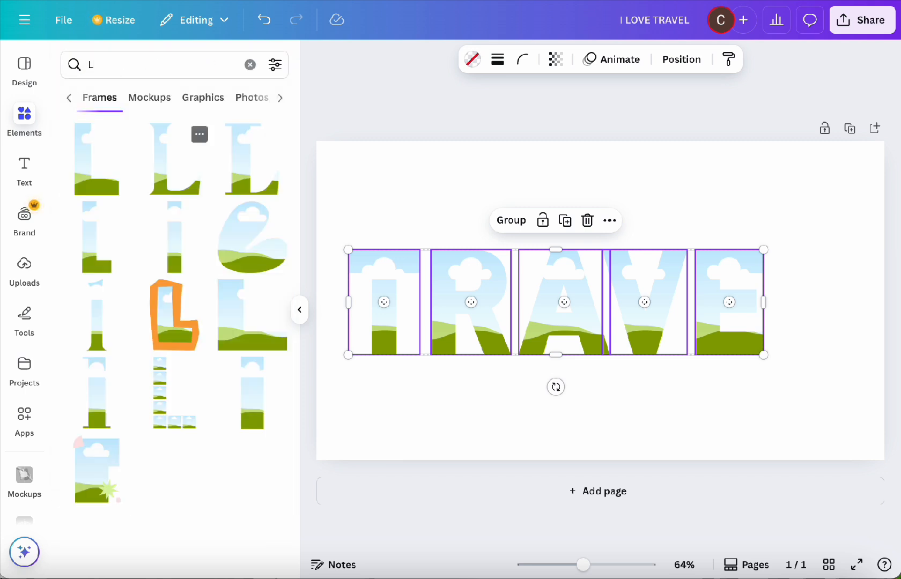
{"action": "left_click", "coordinate": [109, 185]}
{"action": "left_click_drag", "start_coordinate": [623, 373], "coordinate": [819, 366]}
{"action": "left_click", "coordinate": [702, 404]}
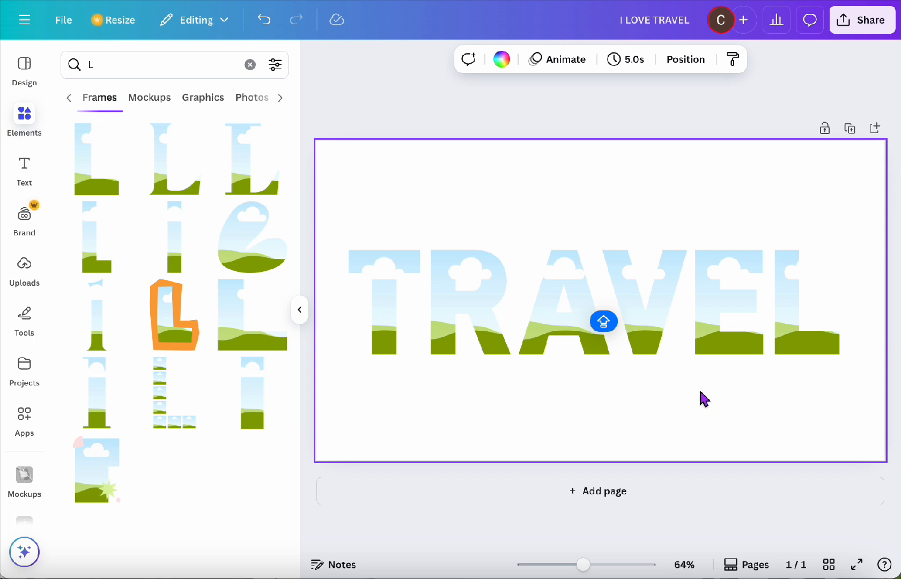
Select all six TRAVEL letter frames and center them together on the page
{"action": "left_click_drag", "start_coordinate": [865, 398], "coordinate": [376, 250]}
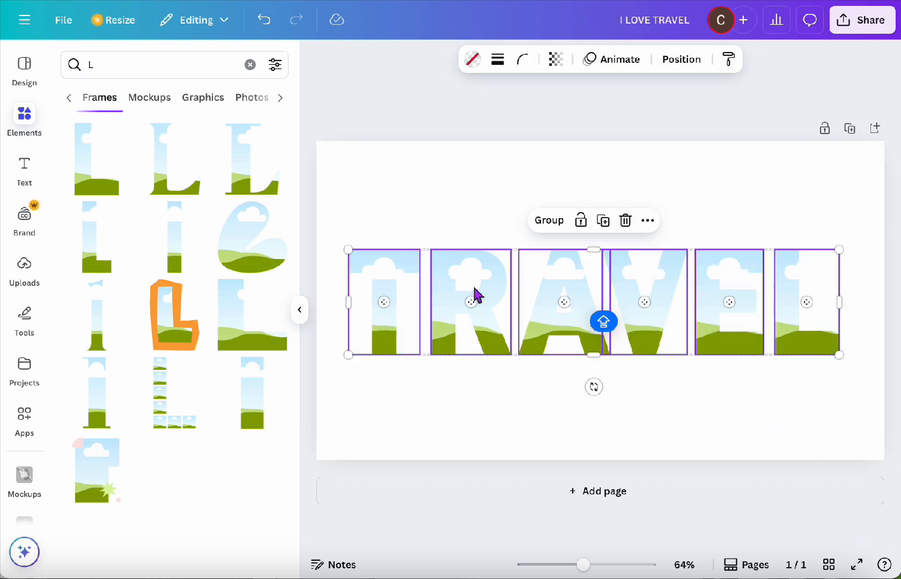
{"action": "mouse_move", "coordinate": [475, 295]}
{"action": "left_mouse_down"}
{"action": "mouse_move", "coordinate": [485, 287]}
{"action": "mouse_move", "coordinate": [479, 300]}
{"action": "left_mouse_up"}
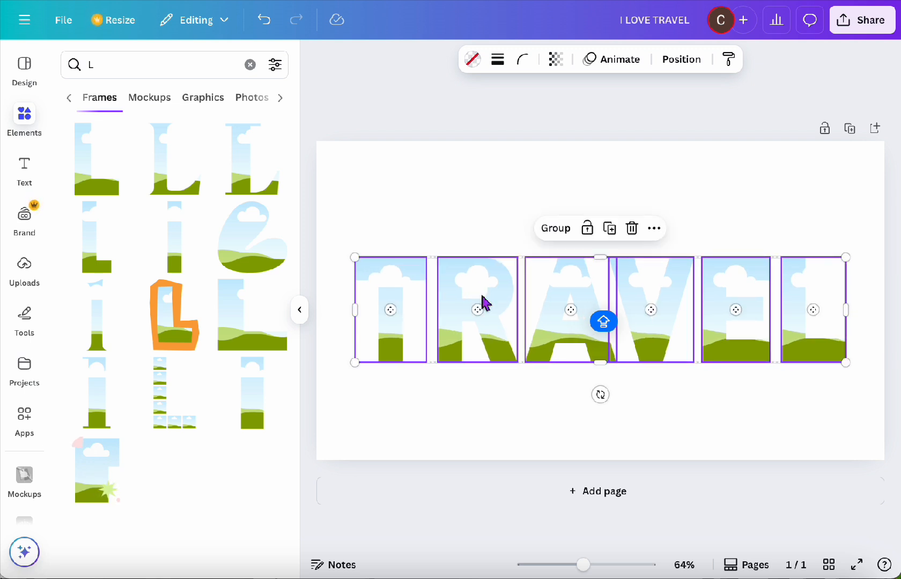
{"action": "left_click", "coordinate": [459, 408]}
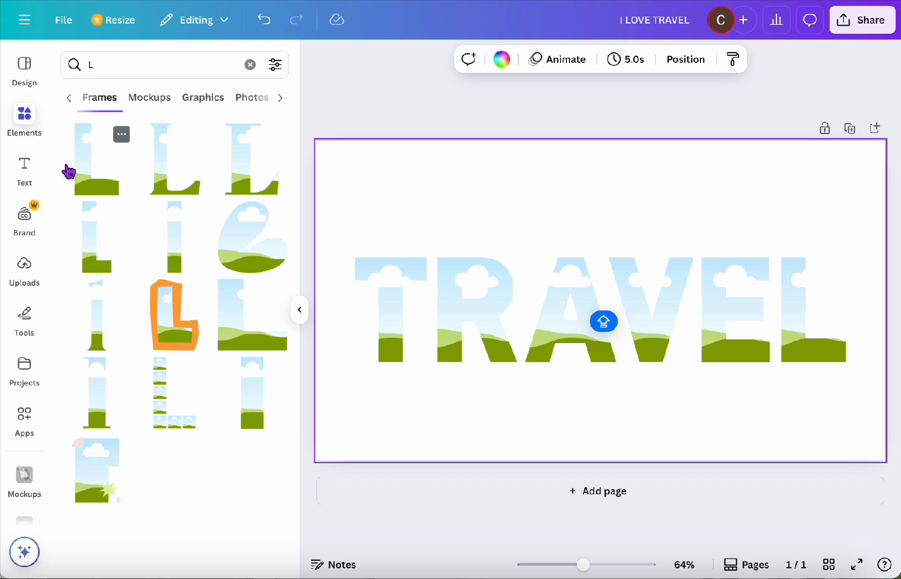
Replace the element search with BEACH and show only the video results
{"action": "left_click", "coordinate": [106, 77]}
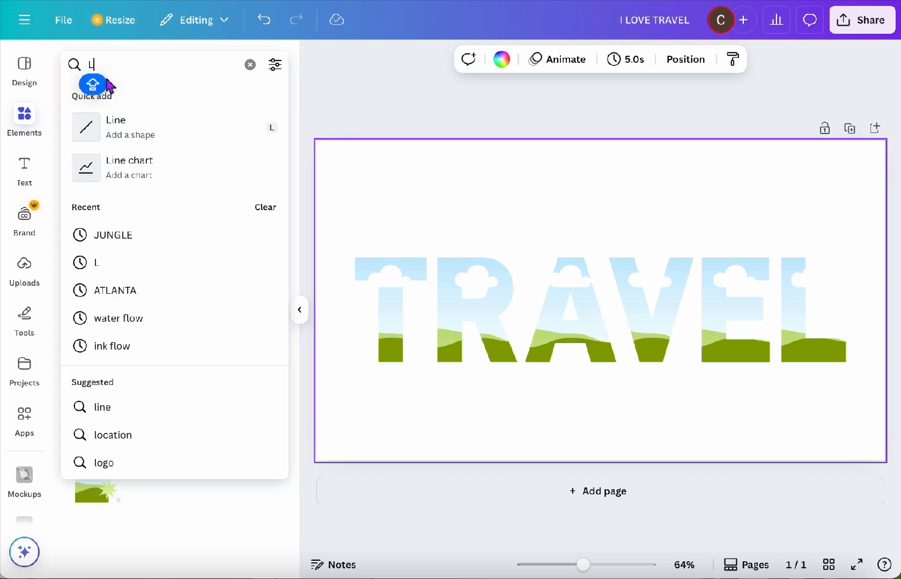
{"action": "left_click", "coordinate": [250, 65]}
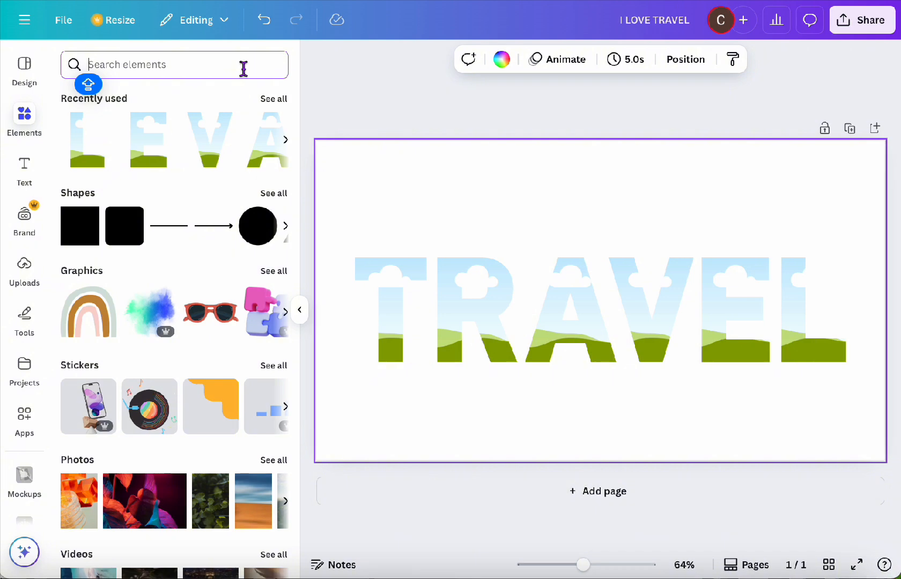
{"action": "type", "text": "BEACH"}
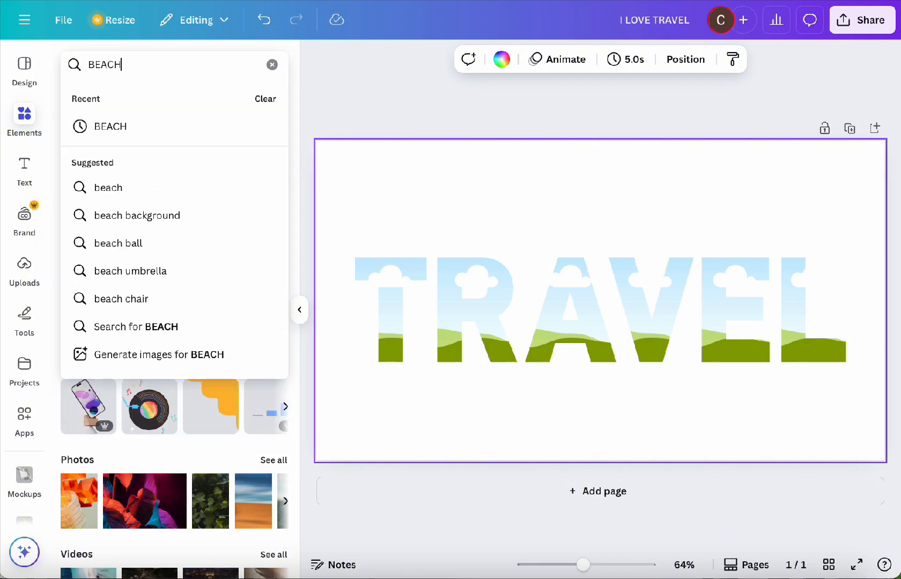
{"action": "key", "text": "Return"}
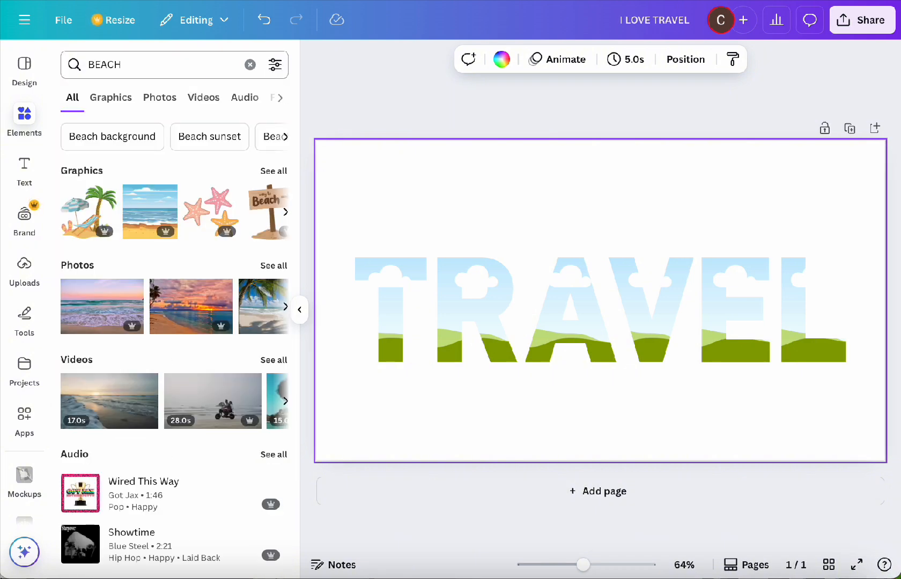
{"action": "left_click", "coordinate": [274, 266]}
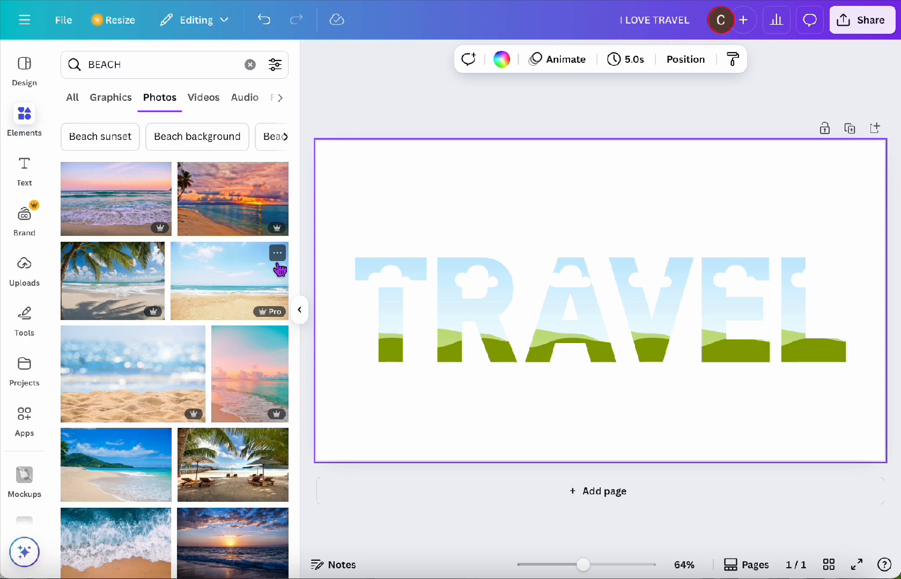
{"action": "left_click", "coordinate": [207, 106]}
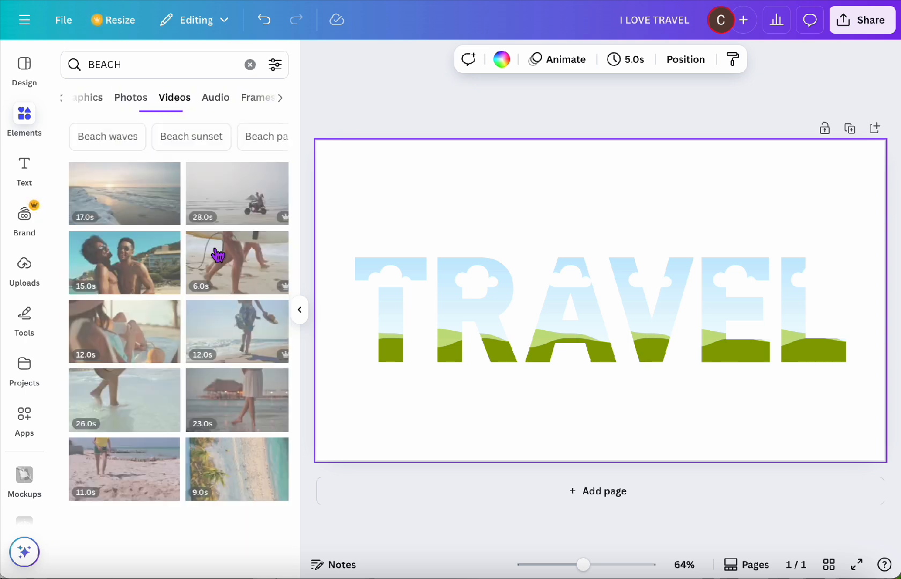
Fill the T letter frame with the 45-second video of a turquoise sea and sandy beach
{"action": "scroll", "coordinate": [215, 272], "scroll_direction": "down", "scroll_amount": 1}
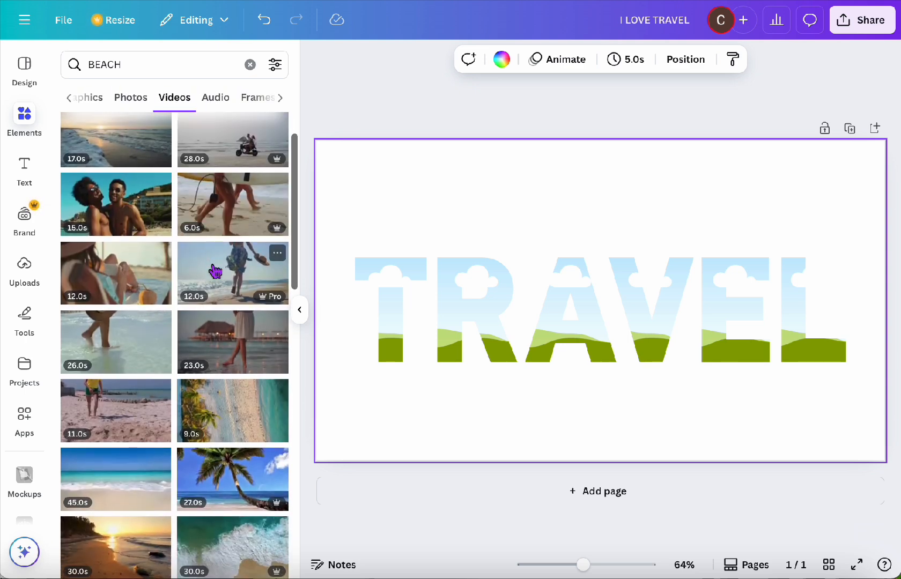
{"action": "scroll", "coordinate": [215, 271], "scroll_direction": "down", "scroll_amount": 3}
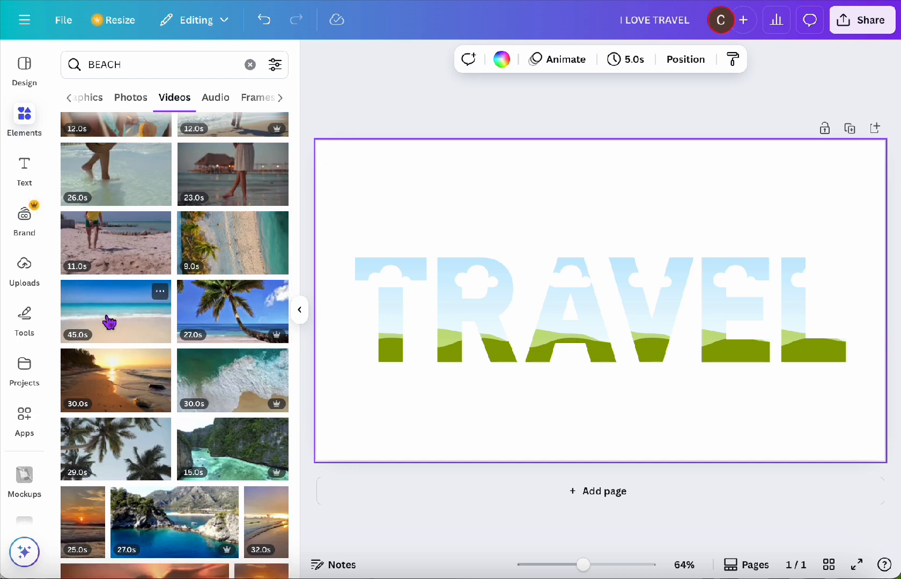
{"action": "left_click_drag", "start_coordinate": [109, 322], "coordinate": [389, 298]}
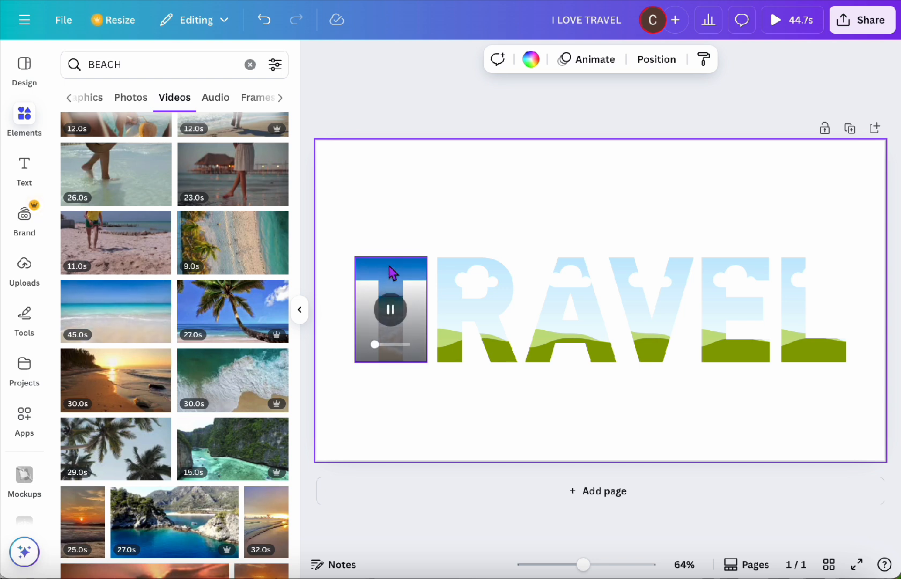
Shift the beach video inside the T letter frame so its left edge lines up with the frame's left edge
{"action": "mouse_move", "coordinate": [389, 276]}
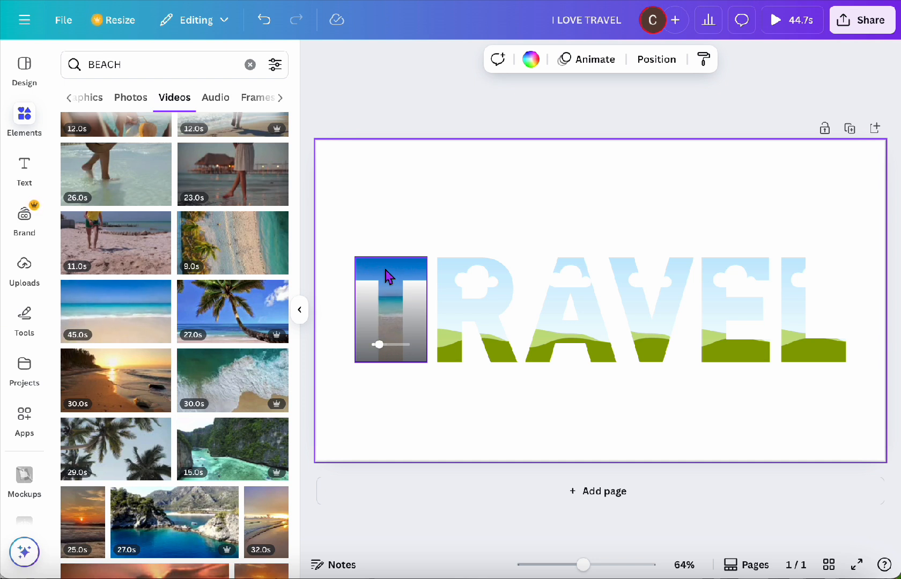
{"action": "double_click", "coordinate": [387, 271]}
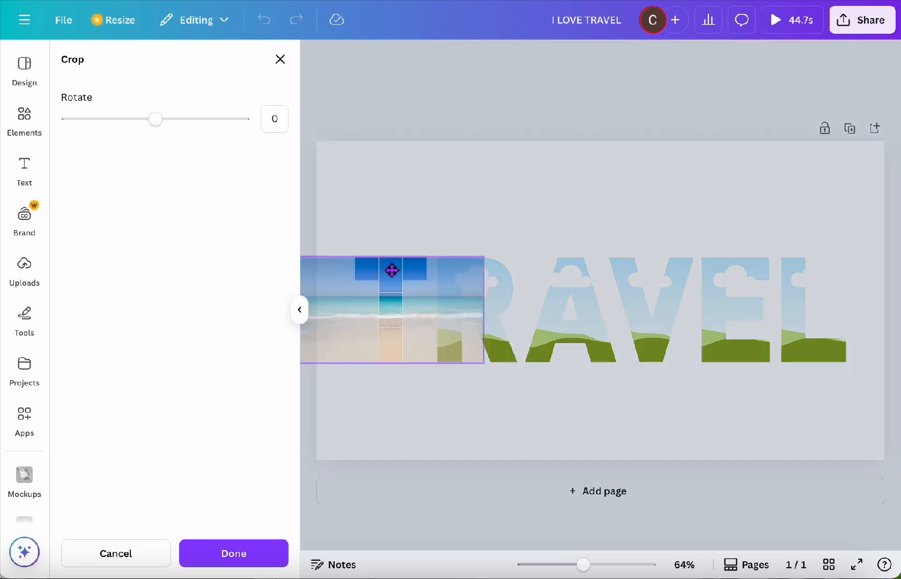
{"action": "left_click_drag", "start_coordinate": [392, 271], "coordinate": [462, 273]}
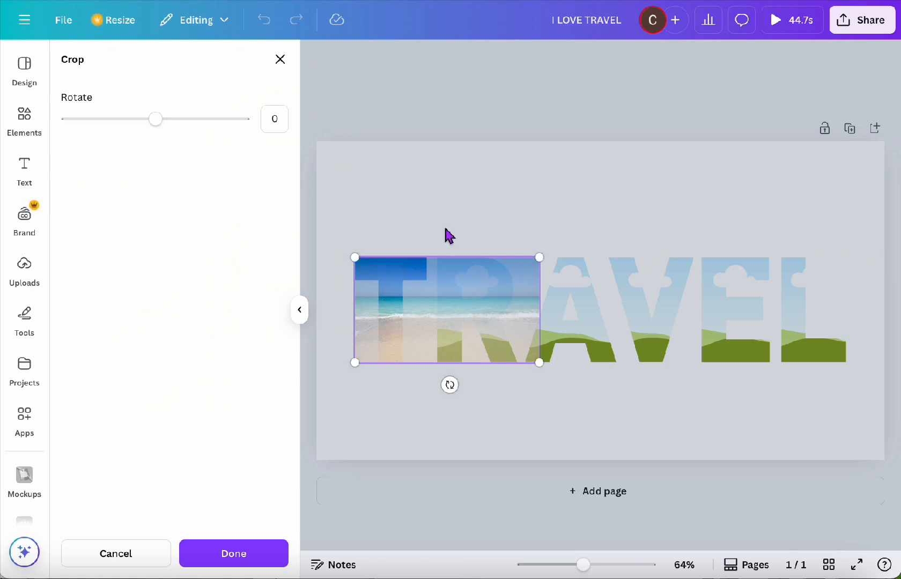
{"action": "left_click", "coordinate": [471, 223]}
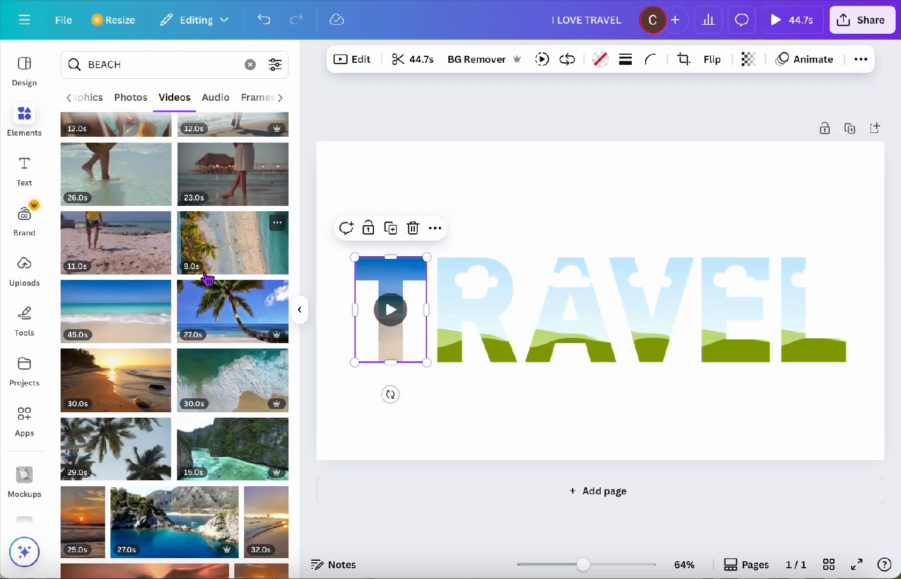
Fill the R letter frame with the same 45-second beach video and shift the footage slightly right inside the frame
{"action": "left_click_drag", "start_coordinate": [114, 311], "coordinate": [477, 307]}
{"action": "double_click", "coordinate": [454, 310]}
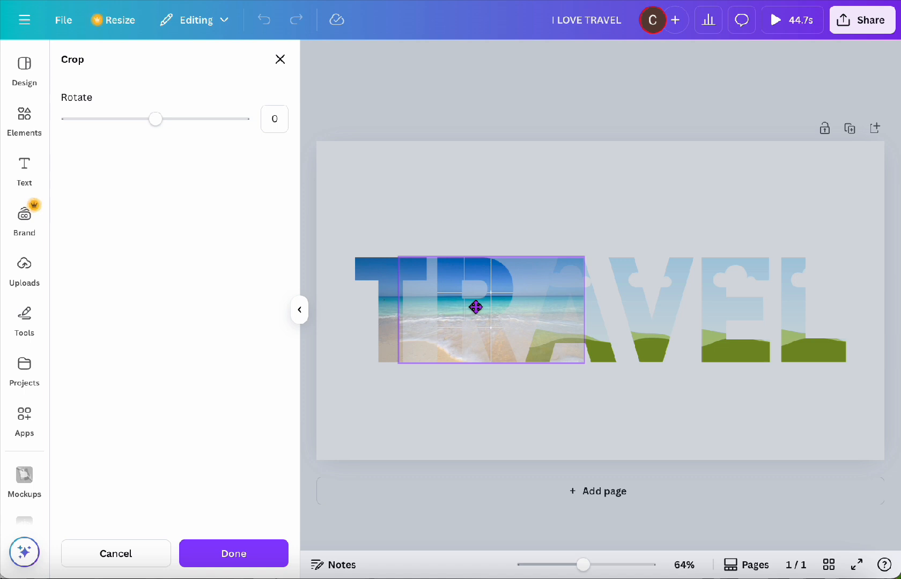
{"action": "left_click_drag", "start_coordinate": [471, 308], "coordinate": [473, 307]}
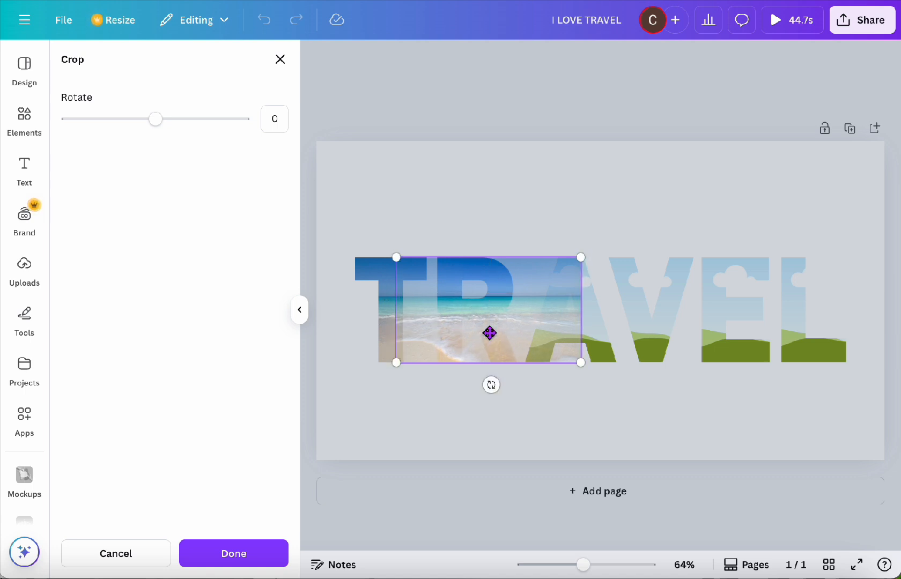
{"action": "left_click", "coordinate": [523, 448]}
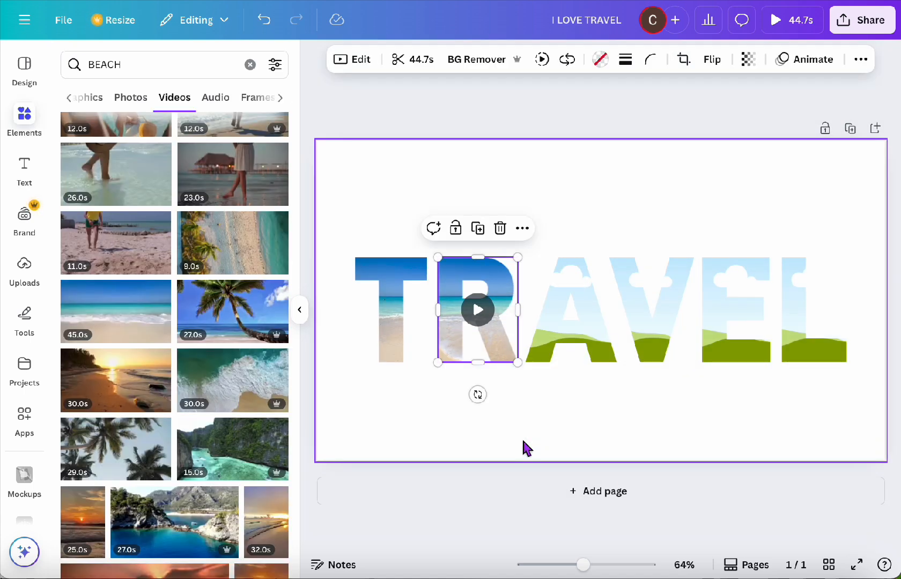
{"action": "left_click", "coordinate": [581, 269]}
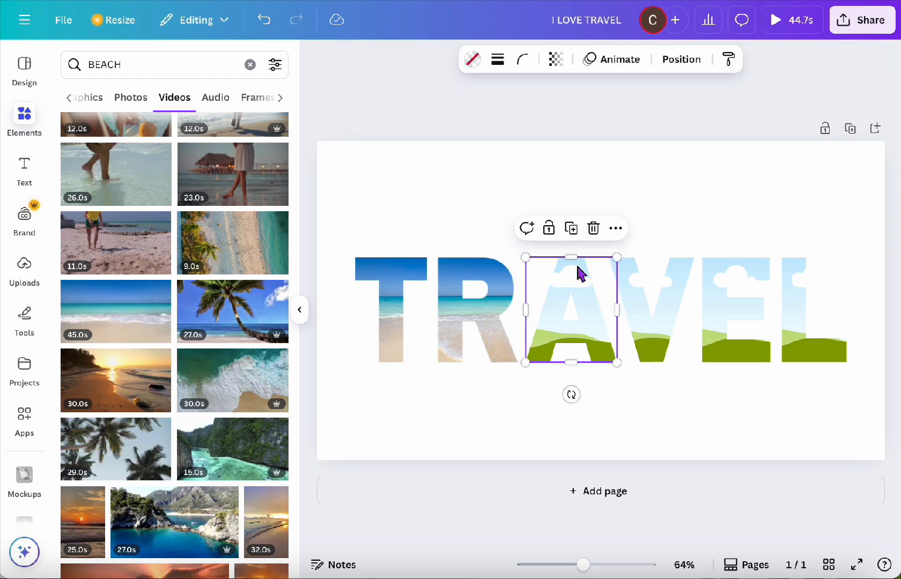
{"action": "left_click", "coordinate": [133, 315]}
{"action": "key", "text": "Delete"}
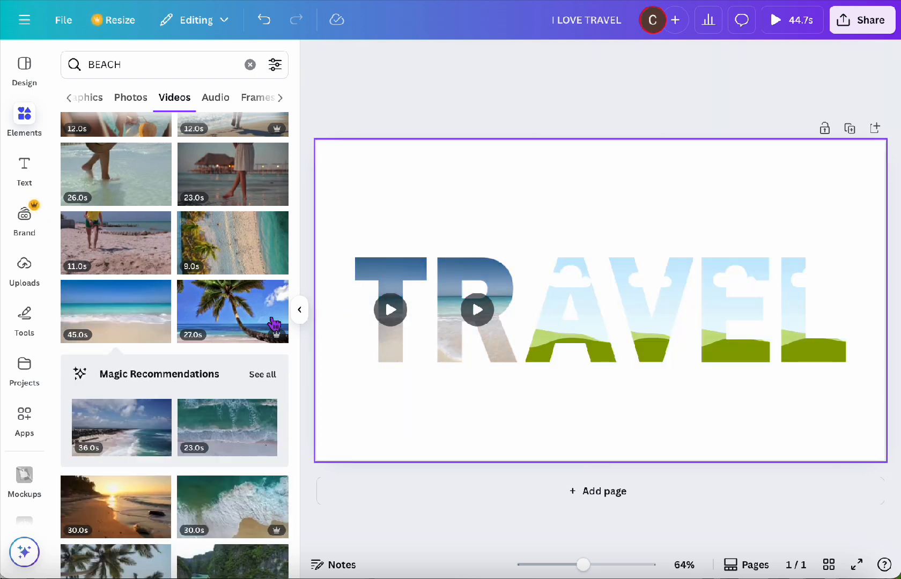
Fill the A and V letter frames with the 45-second beach video and shift the V's footage slightly left
{"action": "left_click_drag", "start_coordinate": [153, 321], "coordinate": [584, 309]}
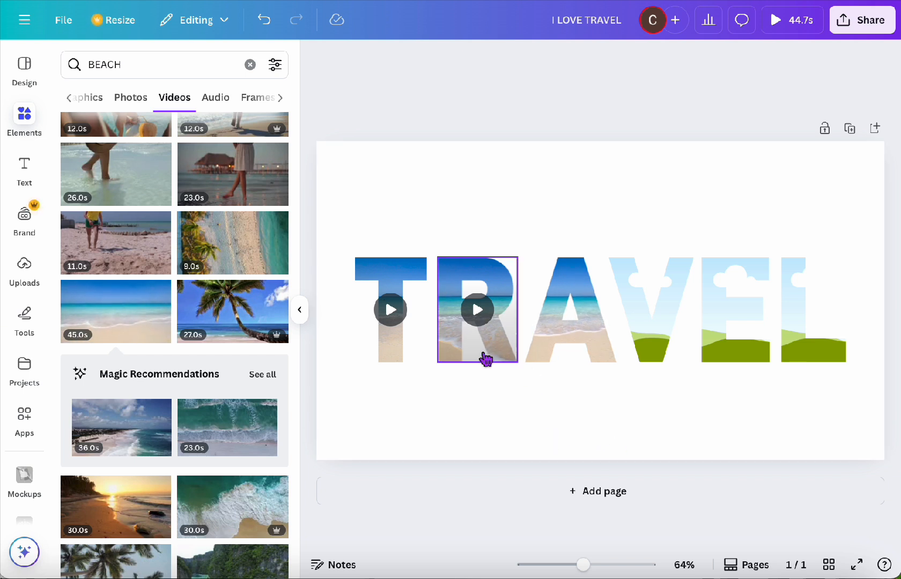
{"action": "left_click", "coordinate": [437, 412]}
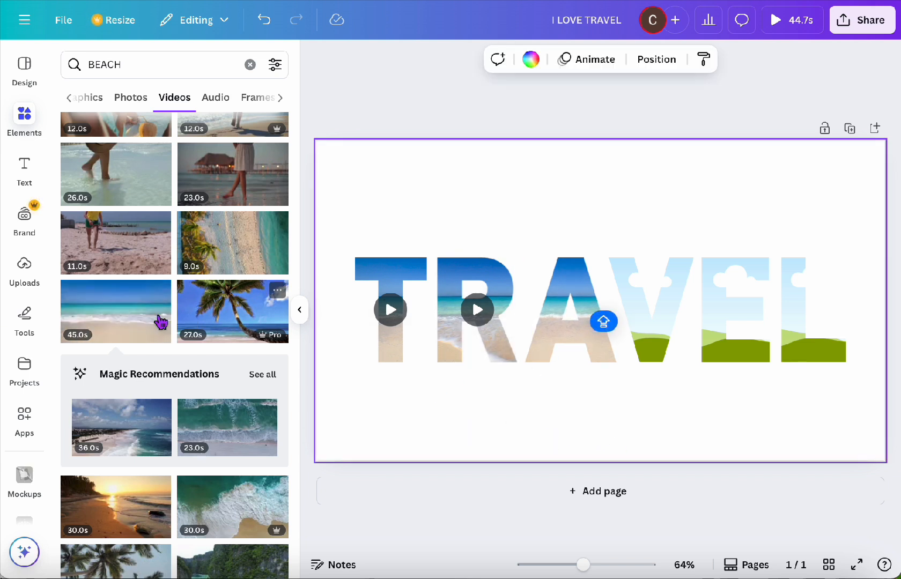
{"action": "left_click_drag", "start_coordinate": [148, 325], "coordinate": [670, 314]}
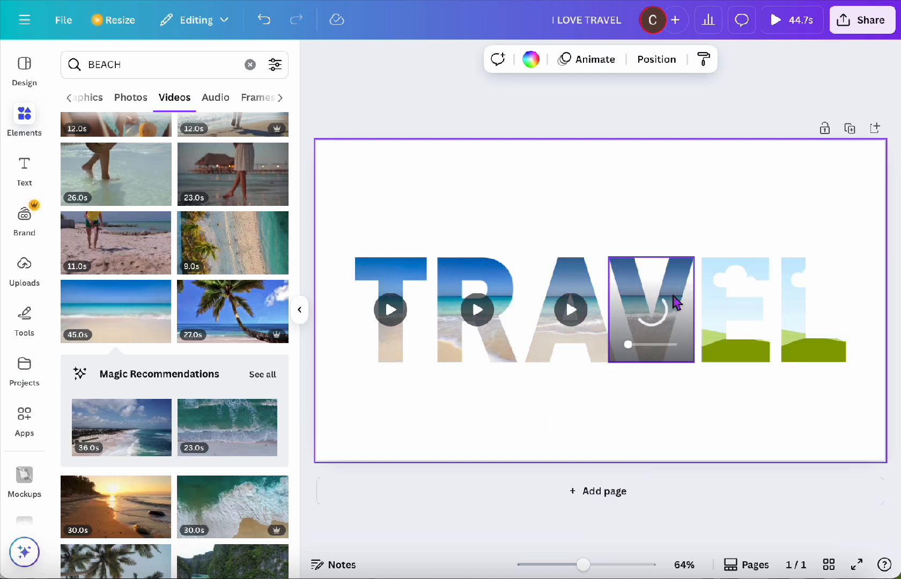
{"action": "left_click", "coordinate": [675, 303]}
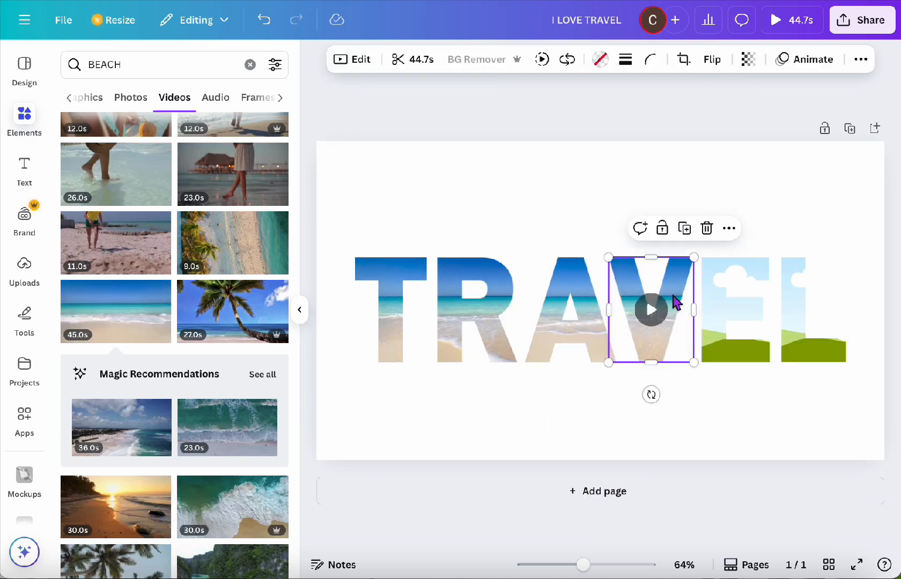
{"action": "double_click", "coordinate": [674, 302]}
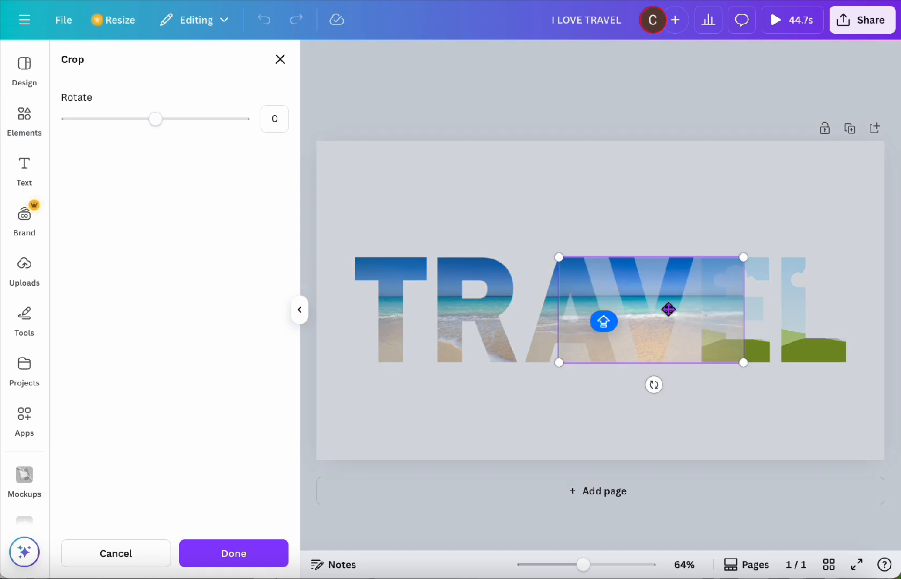
{"action": "left_click_drag", "start_coordinate": [668, 309], "coordinate": [652, 307]}
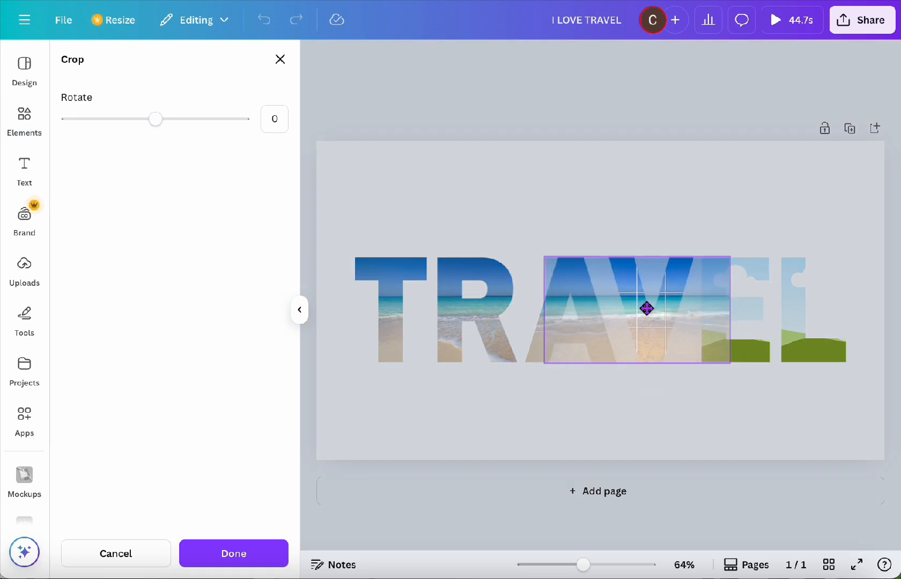
{"action": "left_click", "coordinate": [682, 437]}
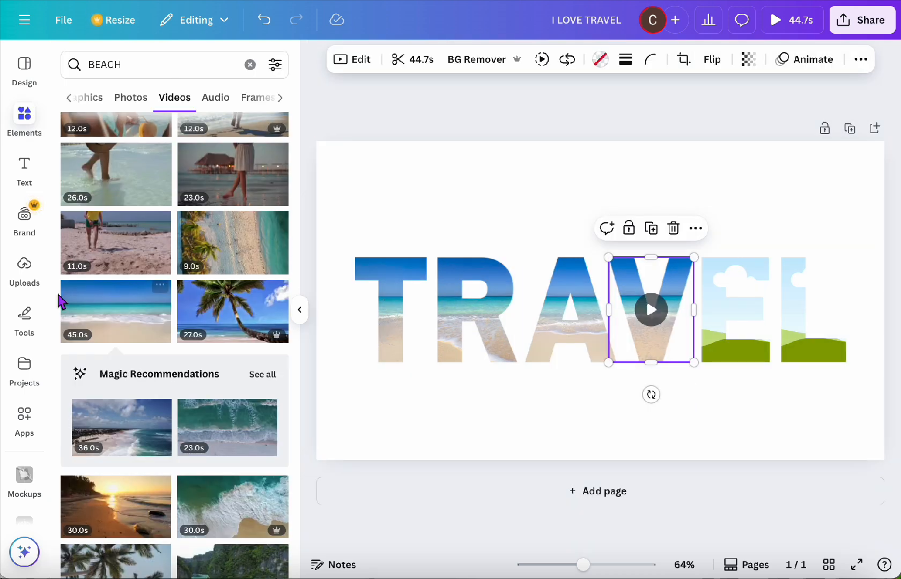
Fill the E letter frame with the same 45-second beach video
{"action": "left_click_drag", "start_coordinate": [105, 321], "coordinate": [674, 293]}
{"action": "double_click", "coordinate": [710, 296]}
{"action": "left_click", "coordinate": [710, 429]}
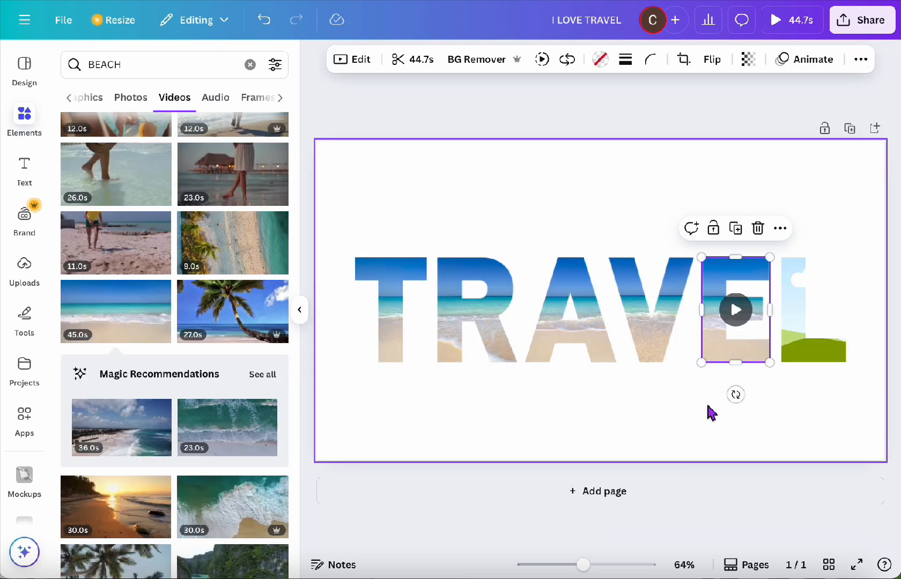
Fill the L letter frame with the 45-second beach video and align the footage's right edge with the frame's right edge
{"action": "left_click_drag", "start_coordinate": [199, 306], "coordinate": [785, 298]}
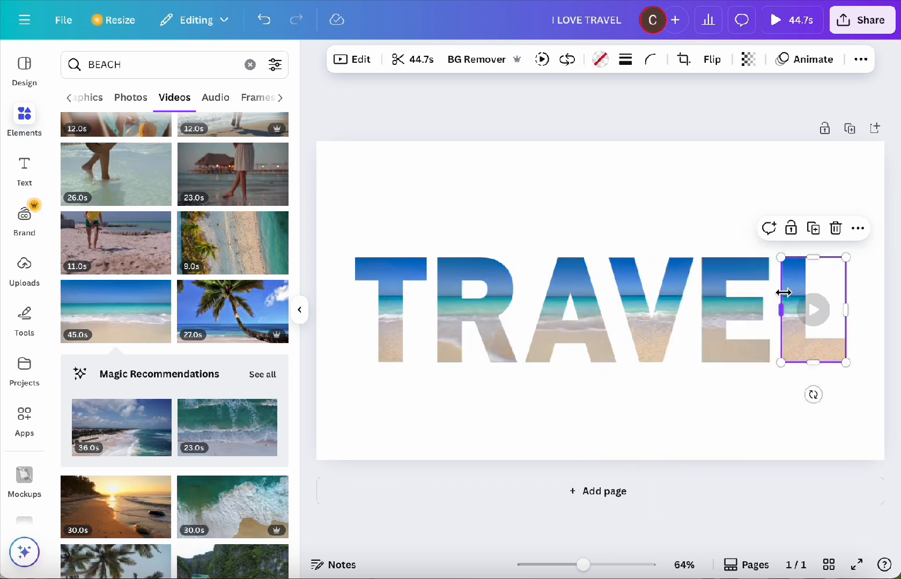
{"action": "double_click", "coordinate": [793, 299]}
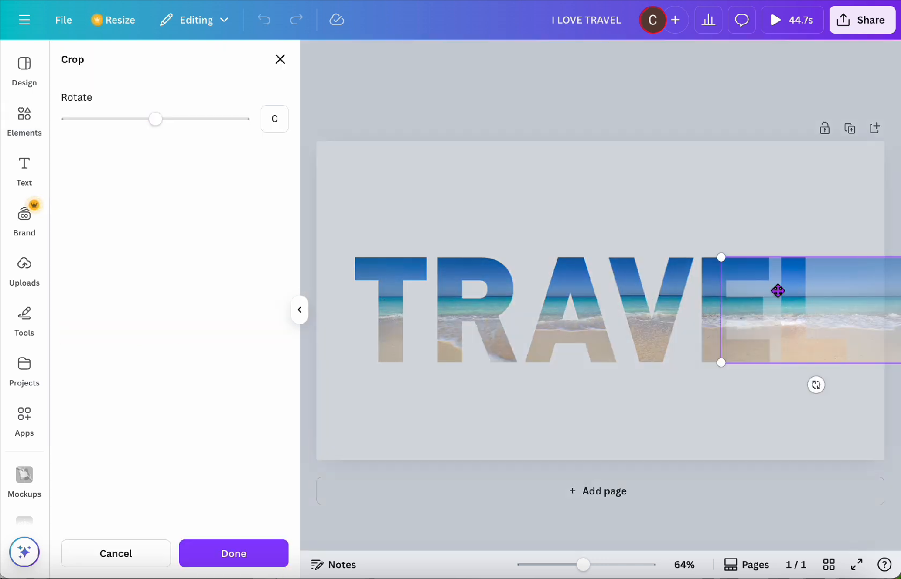
{"action": "left_click_drag", "start_coordinate": [778, 290], "coordinate": [701, 286]}
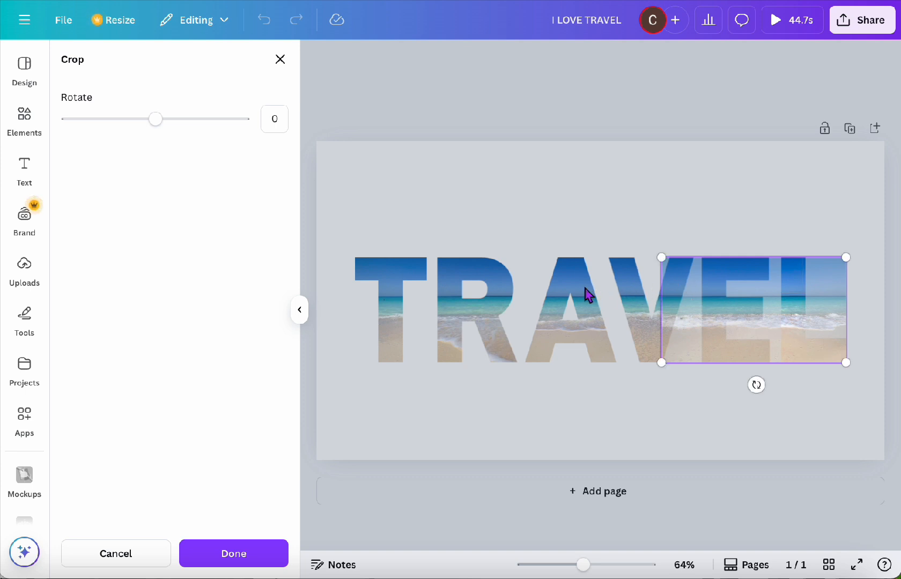
{"action": "left_click", "coordinate": [710, 420]}
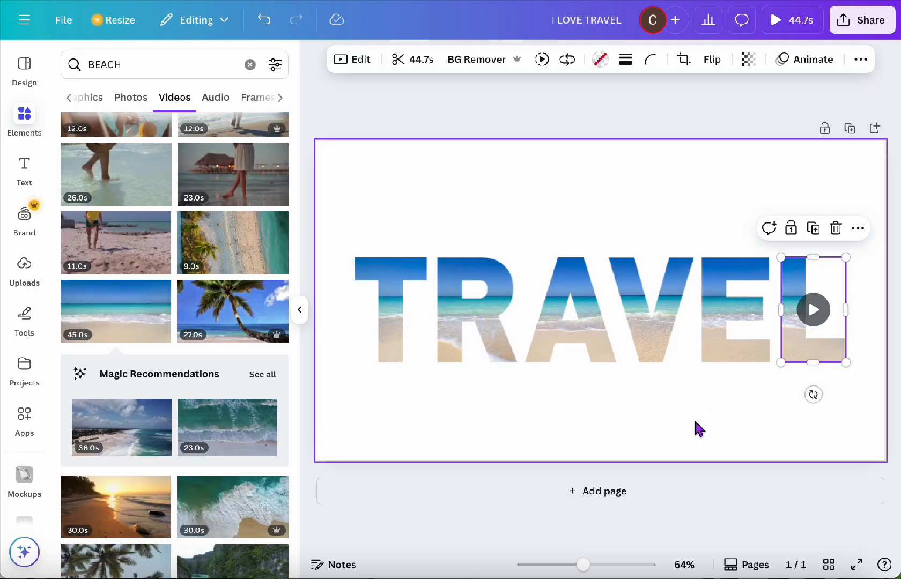
Select all six TRAVEL letters and enlarge them together so the word spans nearly the full page width
{"action": "left_click", "coordinate": [699, 429]}
{"action": "left_click_drag", "start_coordinate": [858, 397], "coordinate": [392, 303]}
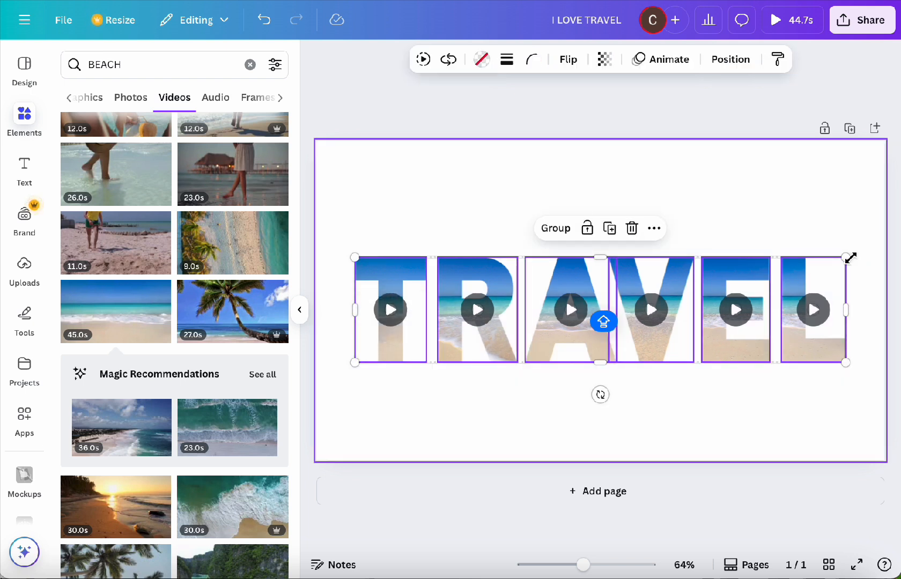
{"action": "left_click_drag", "start_coordinate": [846, 258], "coordinate": [862, 250]}
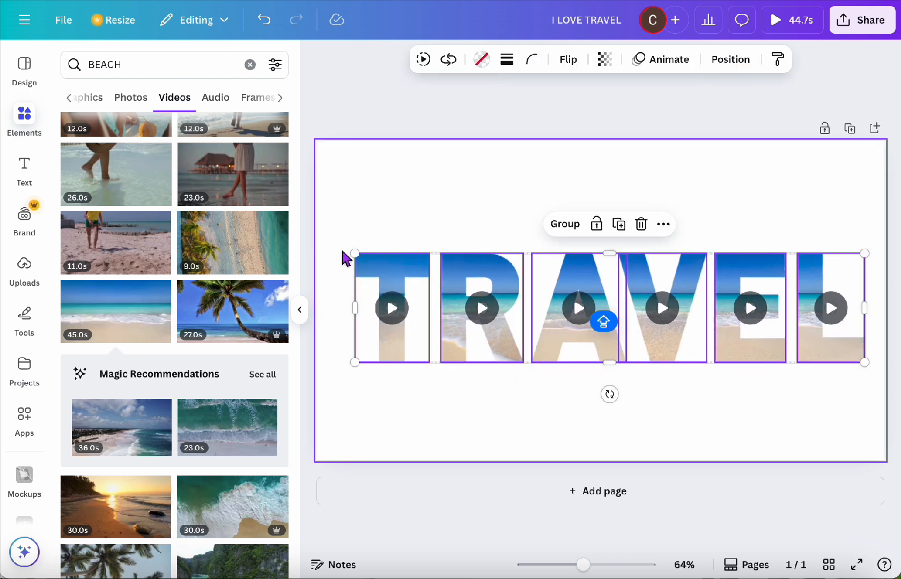
{"action": "left_click_drag", "start_coordinate": [354, 252], "coordinate": [341, 250]}
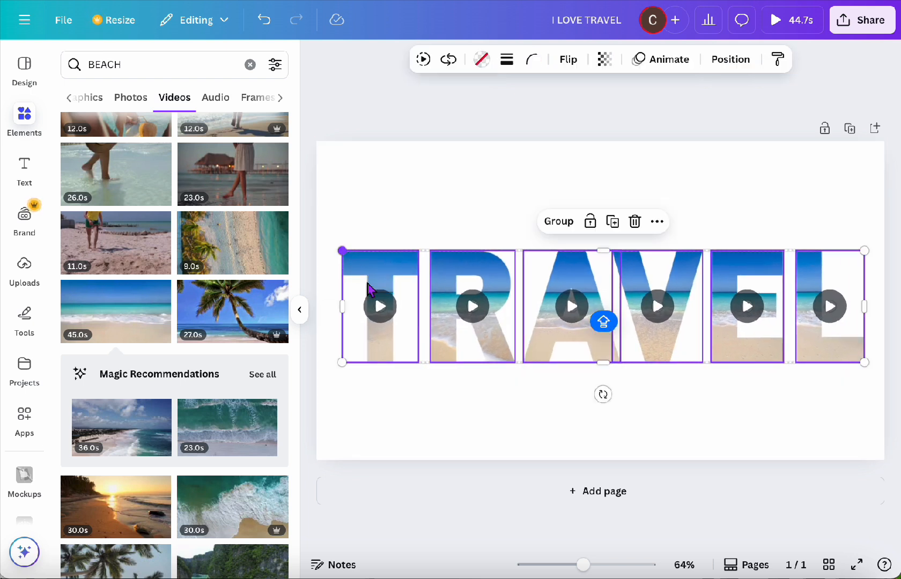
{"action": "left_click", "coordinate": [493, 432]}
Add a text box reading "I LOVE" at font size 40.5 above the TRAVEL letters
{"action": "left_click", "coordinate": [38, 180]}
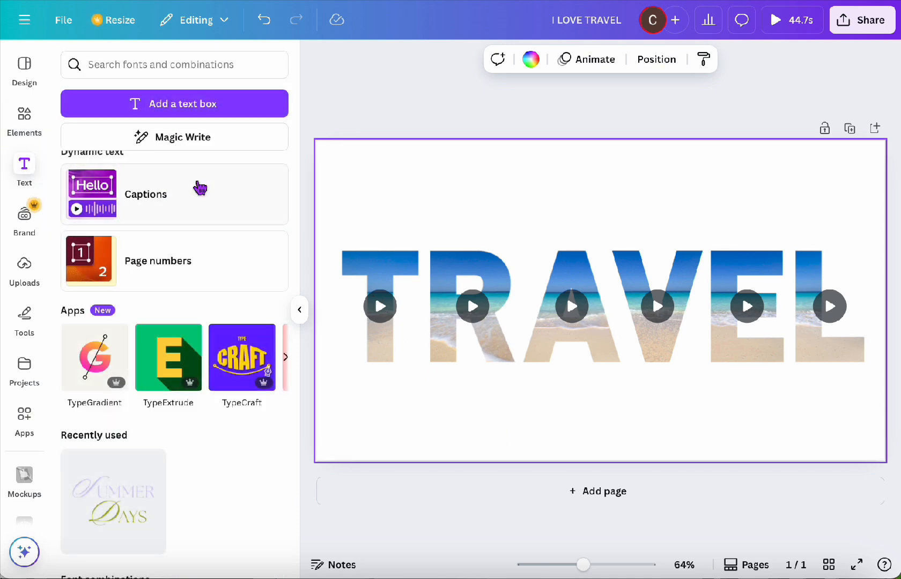
{"action": "left_click", "coordinate": [163, 116]}
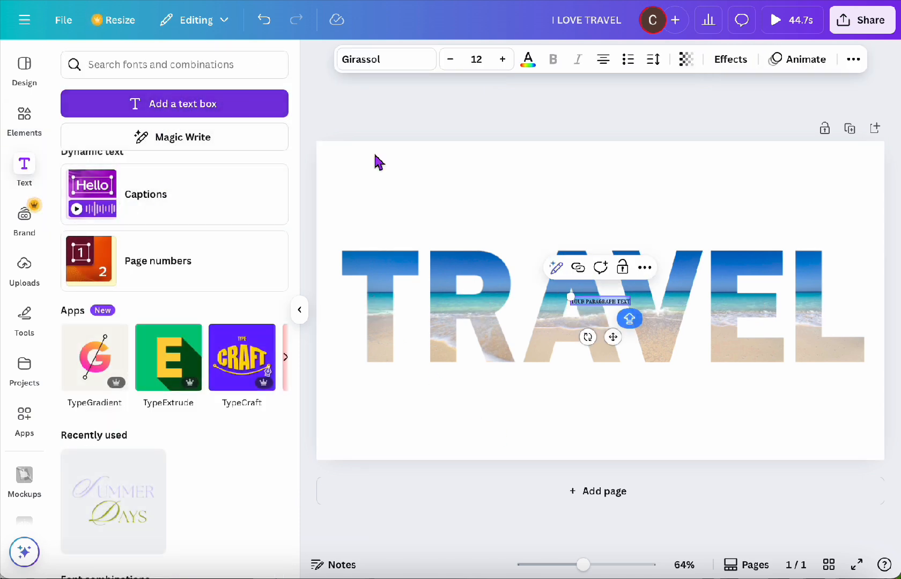
{"action": "left_click_drag", "start_coordinate": [569, 291], "coordinate": [432, 231]}
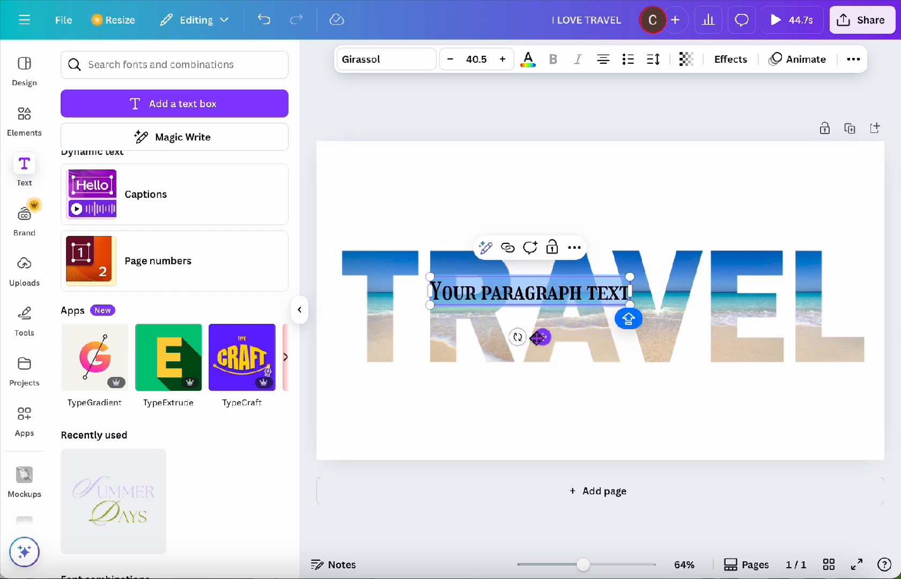
{"action": "left_click_drag", "start_coordinate": [543, 339], "coordinate": [476, 266]}
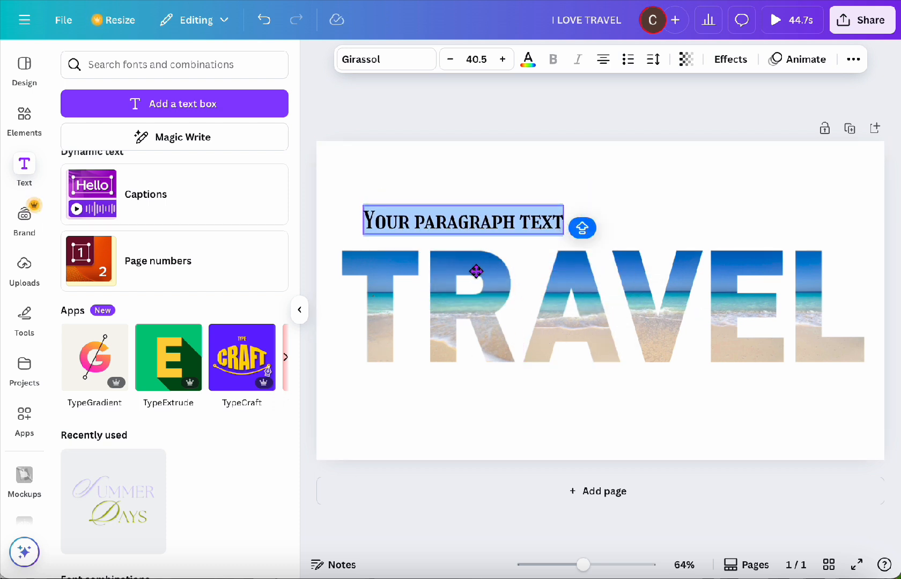
{"action": "type", "text": "I LOVE"}
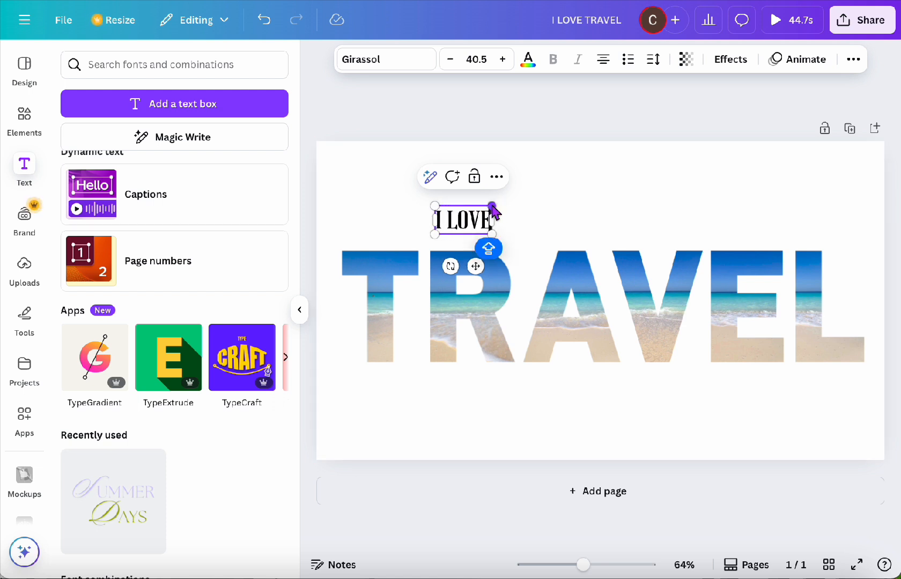
Enlarge the "I LOVE" text to font size 104 and place it just above the start of TRAVEL
{"action": "left_click_drag", "start_coordinate": [492, 209], "coordinate": [508, 220]}
{"action": "left_click", "coordinate": [579, 213]}
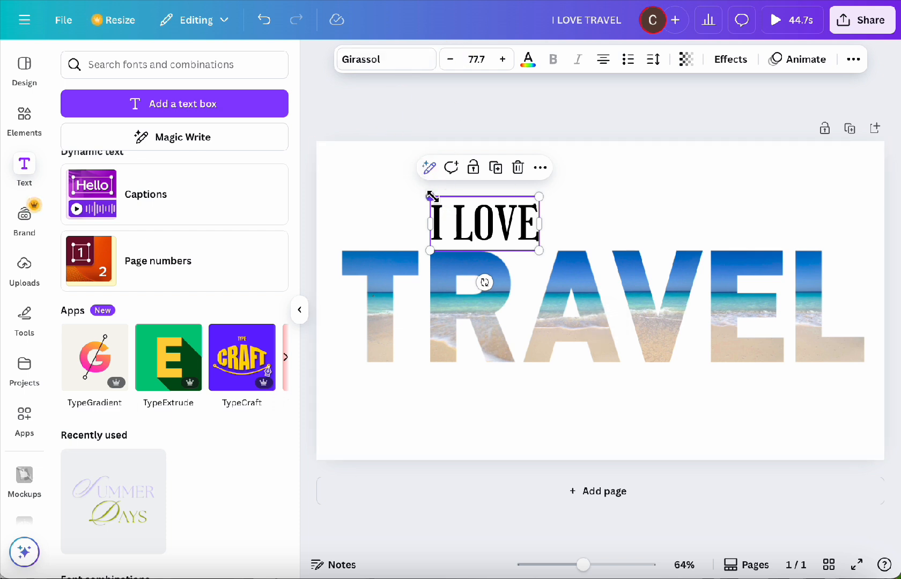
{"action": "left_click_drag", "start_coordinate": [429, 196], "coordinate": [389, 192]}
{"action": "left_click_drag", "start_coordinate": [502, 230], "coordinate": [504, 230]}
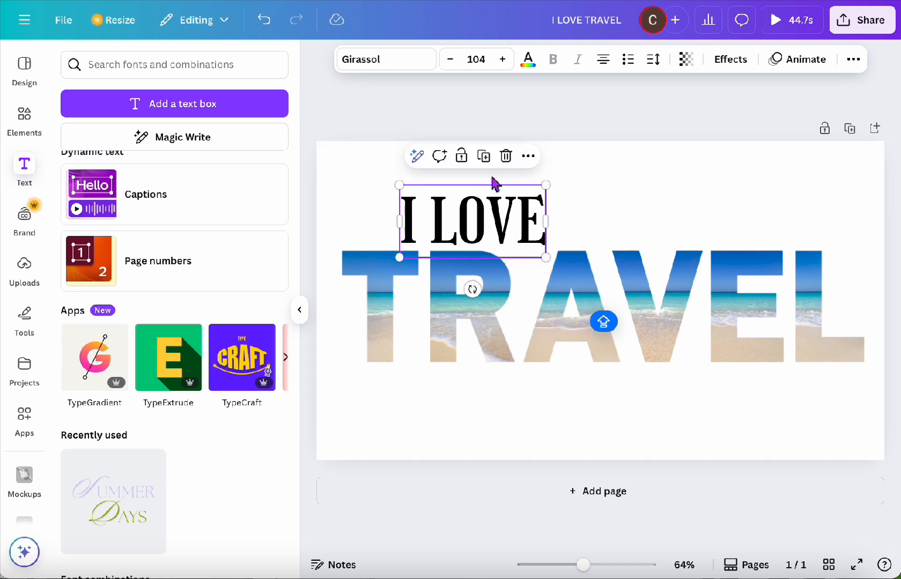
Change the "I LOVE" text to the handwriting font Playwrite US Trad
{"action": "left_click", "coordinate": [409, 63]}
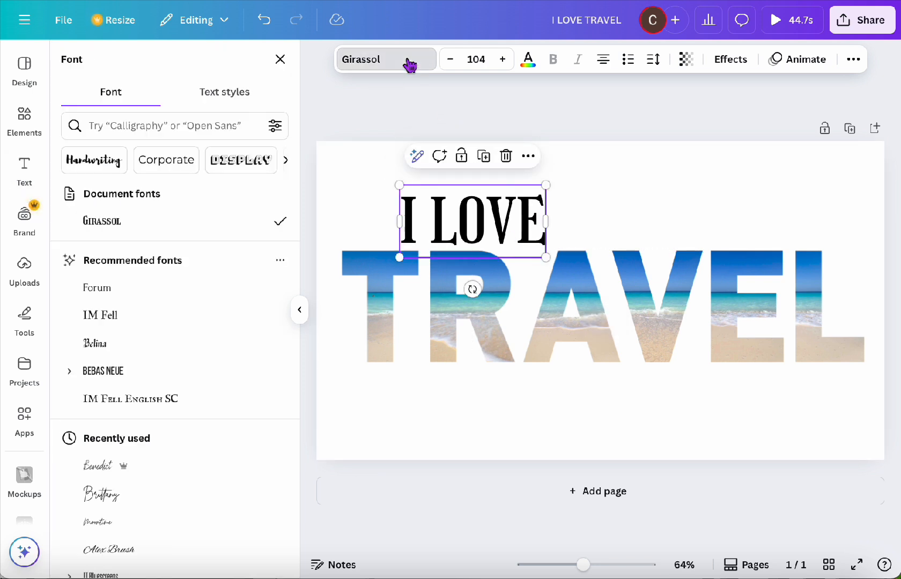
{"action": "left_click", "coordinate": [89, 160]}
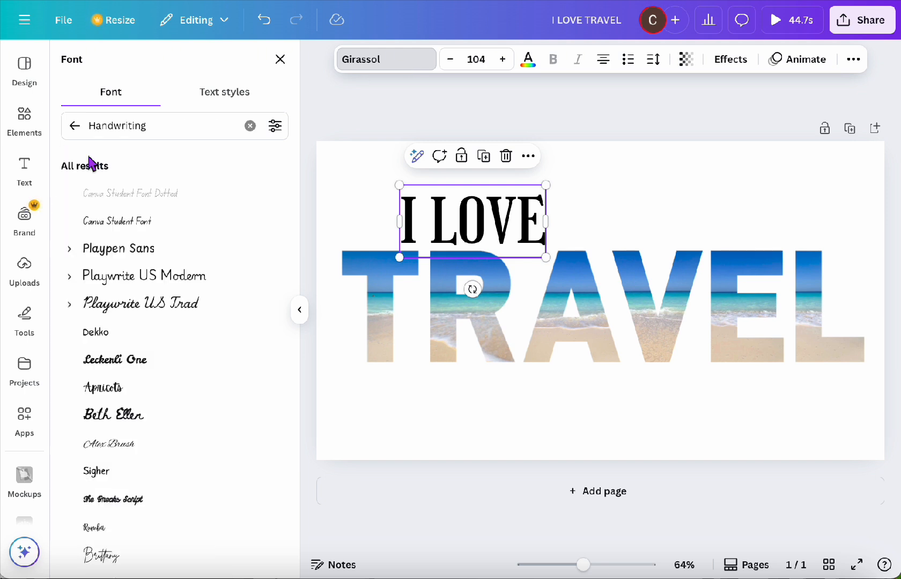
{"action": "left_click", "coordinate": [176, 306]}
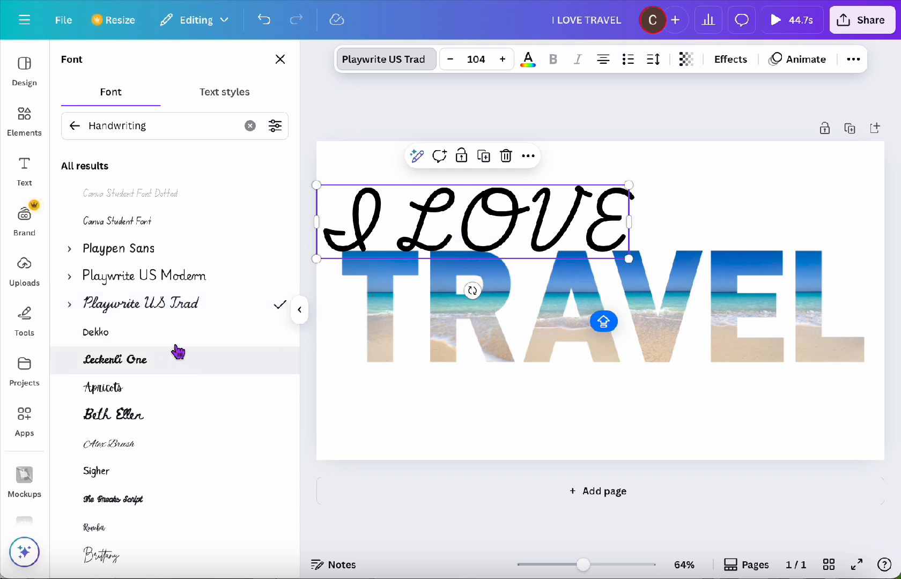
Rewrite the heading above TRAVEL as "I Love" and move it up slightly so it clears the tops of the letters
{"action": "left_click", "coordinate": [454, 226]}
{"action": "left_click_drag", "start_coordinate": [455, 225], "coordinate": [650, 242]}
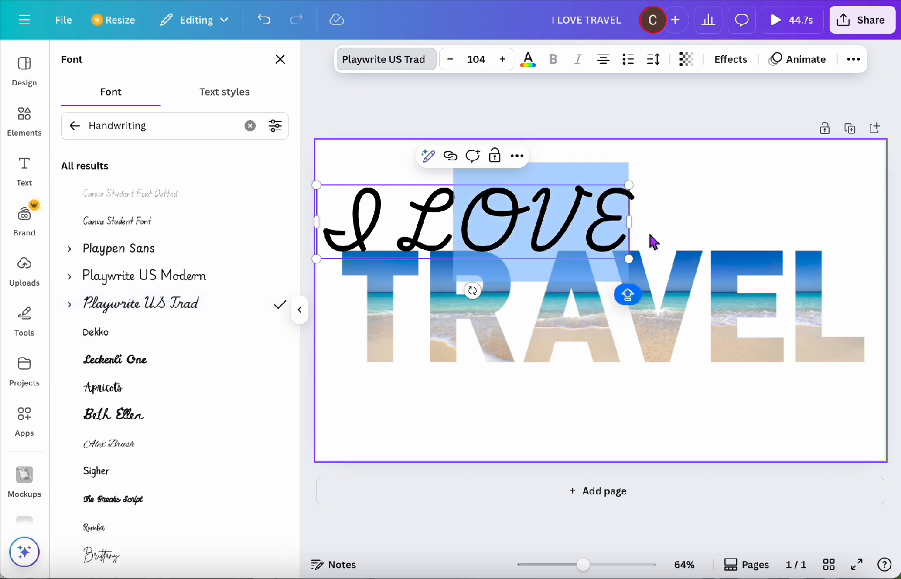
{"action": "type", "text": "O"}
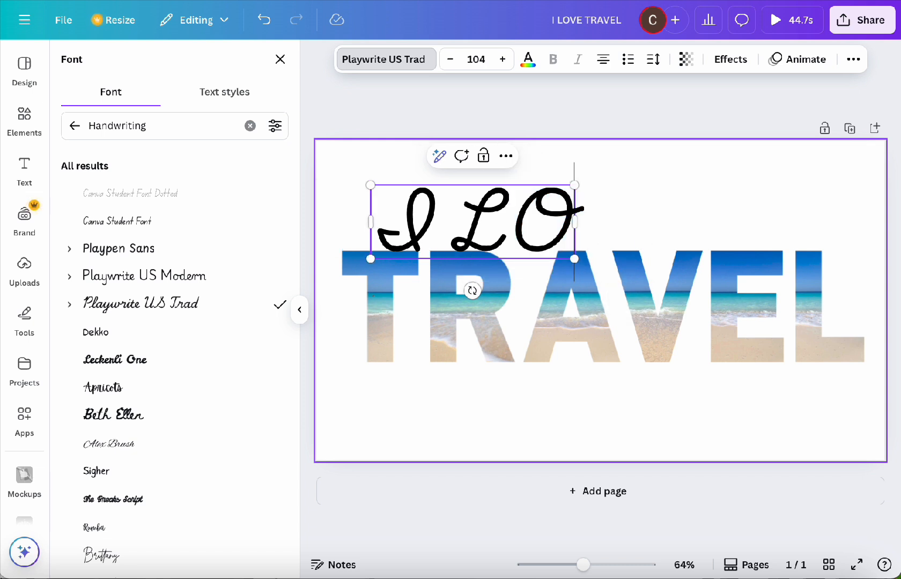
{"action": "key", "text": "BackSpace"}
{"action": "type", "text": "ove"}
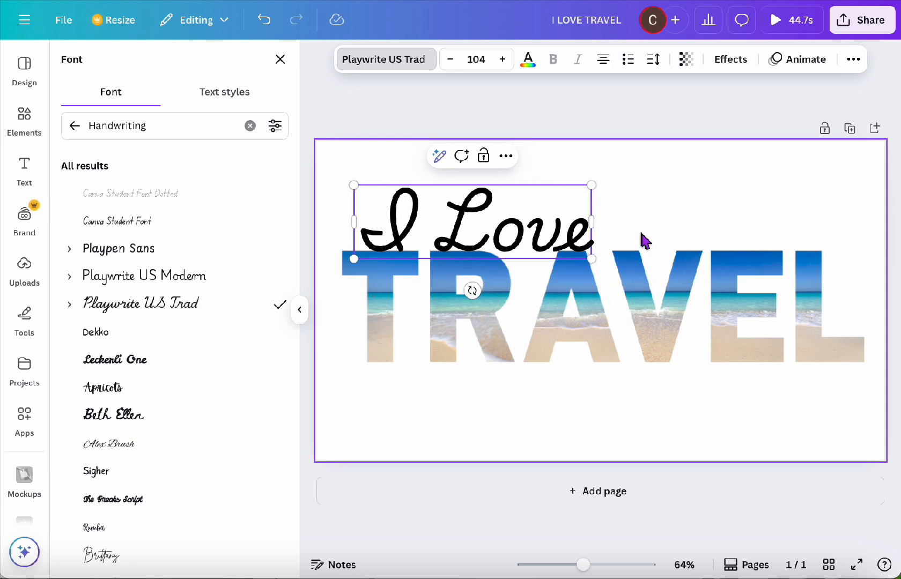
{"action": "left_click", "coordinate": [658, 446]}
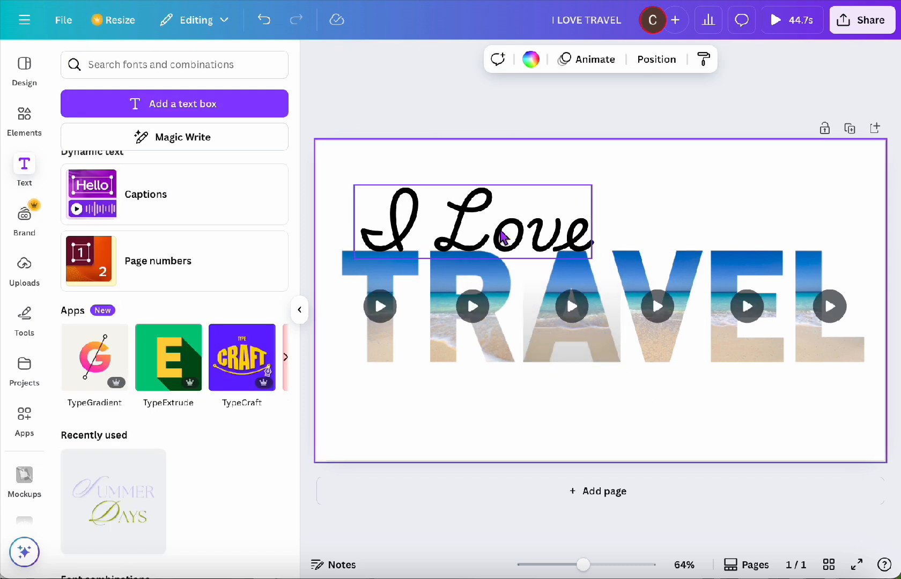
{"action": "mouse_move", "coordinate": [501, 238]}
{"action": "left_mouse_down"}
{"action": "mouse_move", "coordinate": [499, 223]}
{"action": "mouse_move", "coordinate": [503, 230]}
{"action": "left_mouse_up"}
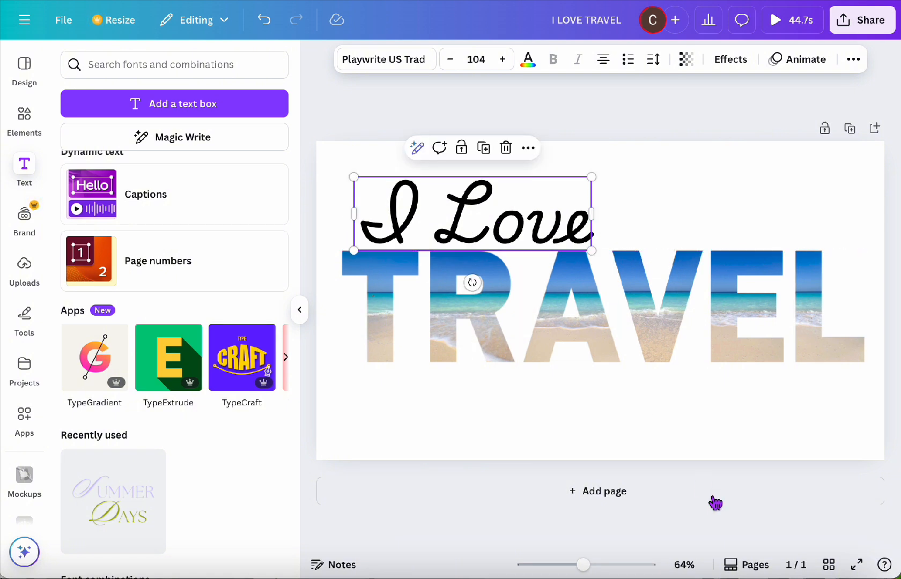
{"action": "left_click", "coordinate": [670, 445]}
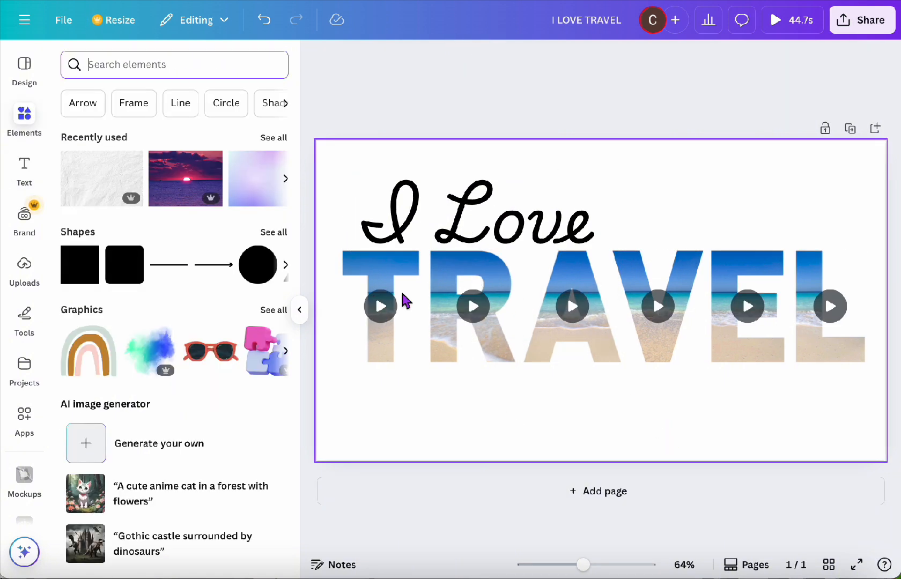
Search the elements for "paper" and fill the page with the white crumpled paper photo
{"action": "type", "text": "paper"}
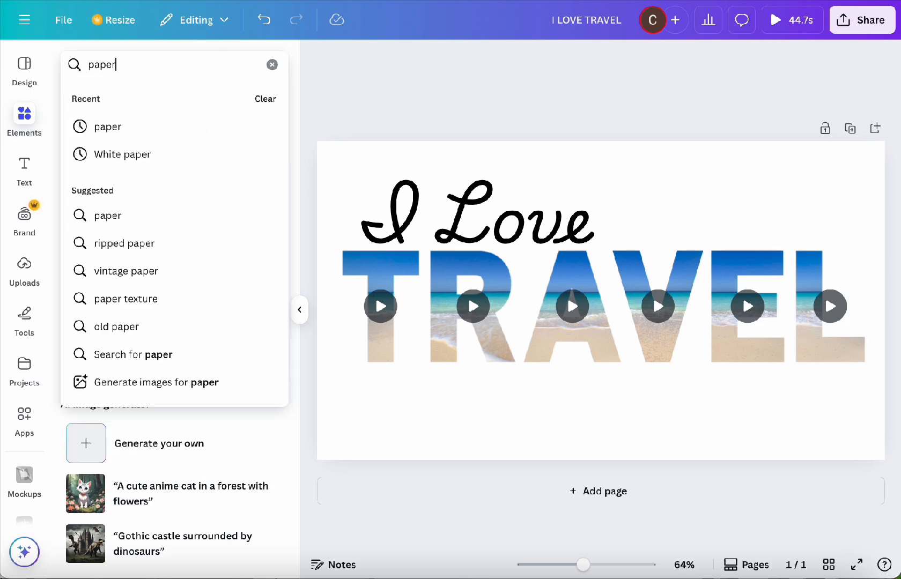
{"action": "key", "text": "Return"}
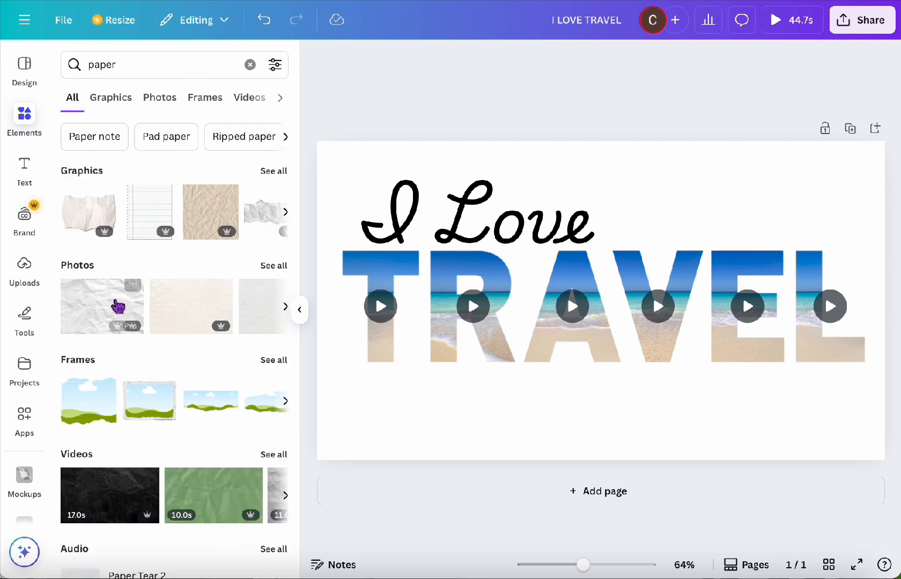
{"action": "left_click_drag", "start_coordinate": [115, 302], "coordinate": [322, 181]}
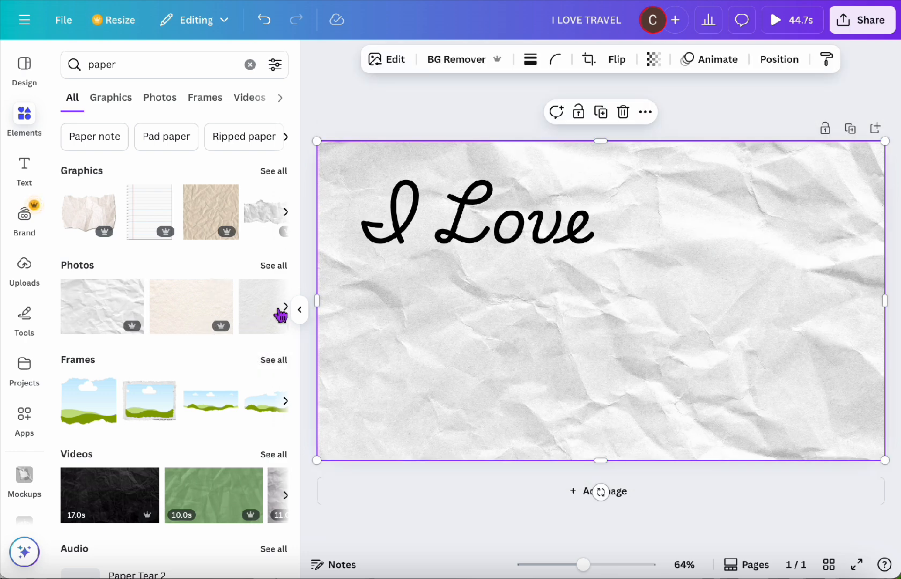
Replace the page's paper photo with the cream textured one and send it to the back, behind the TRAVEL letters
{"action": "left_click", "coordinate": [278, 267]}
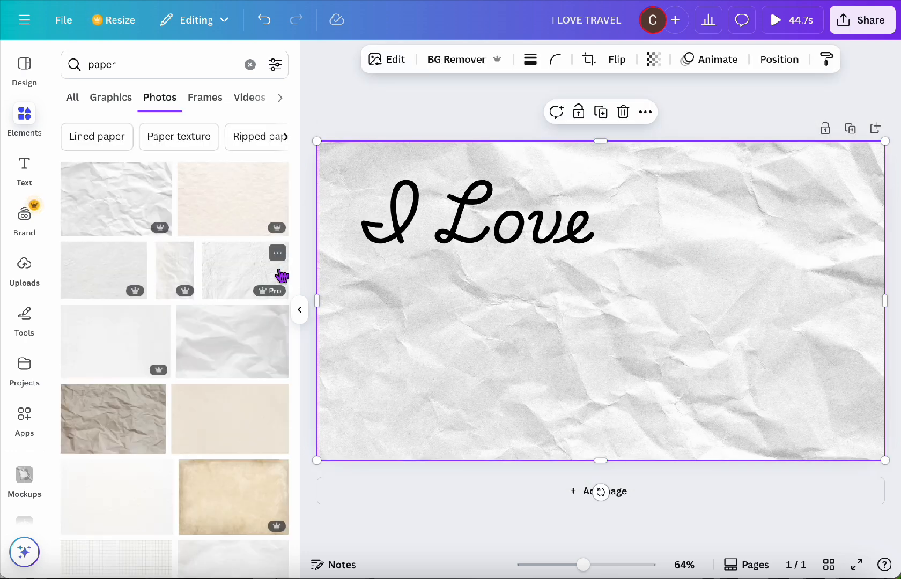
{"action": "left_click_drag", "start_coordinate": [258, 209], "coordinate": [336, 221]}
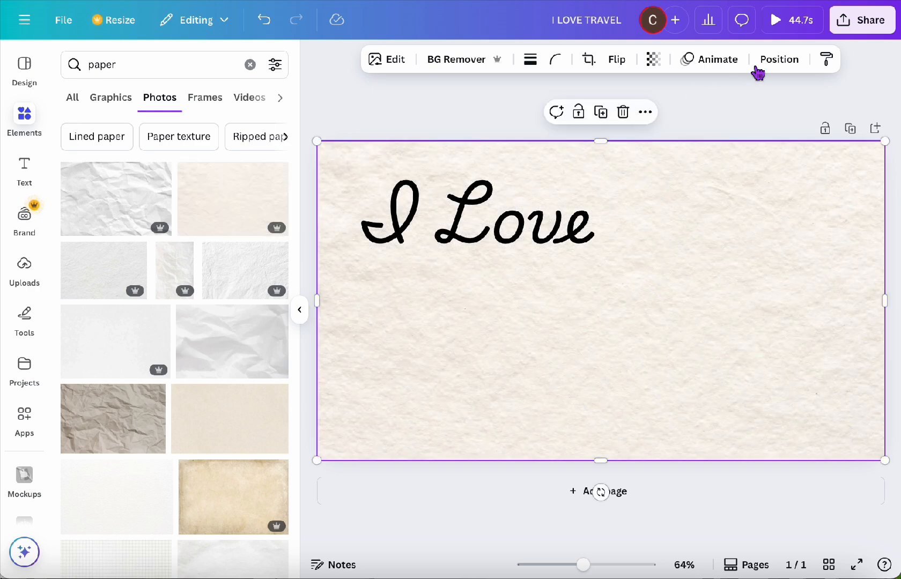
{"action": "left_click", "coordinate": [773, 63]}
{"action": "left_click", "coordinate": [227, 168]}
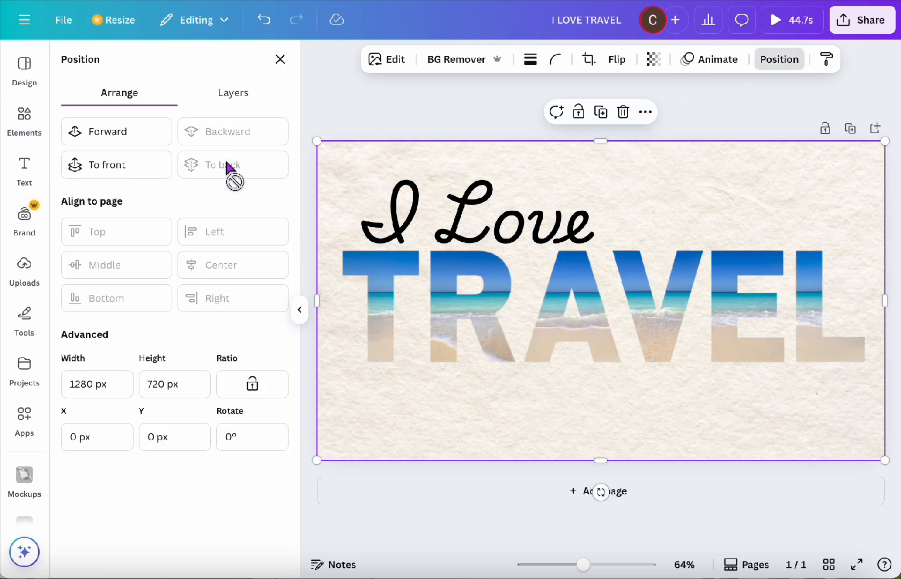
Change the "I Love" text color to the light turquoise default solid color
{"action": "left_click", "coordinate": [481, 210]}
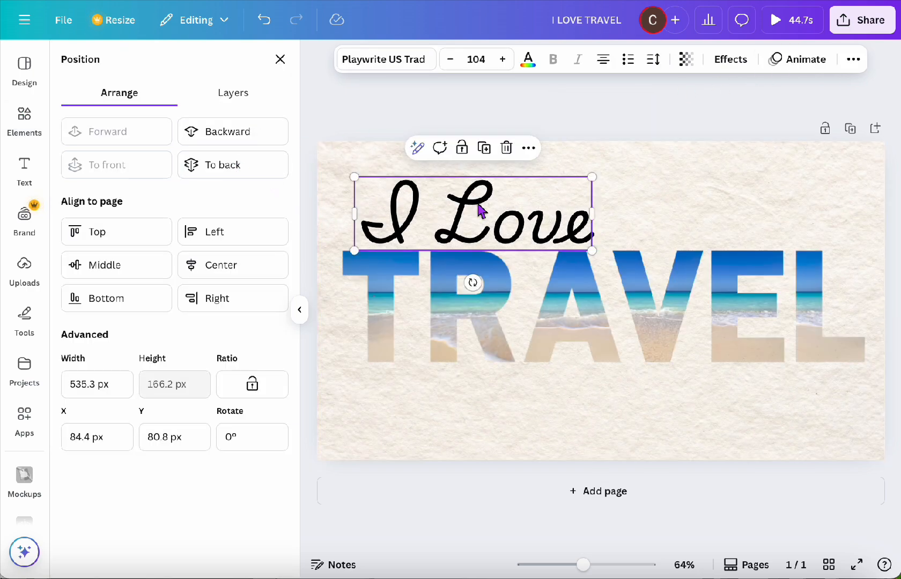
{"action": "left_click", "coordinate": [529, 60]}
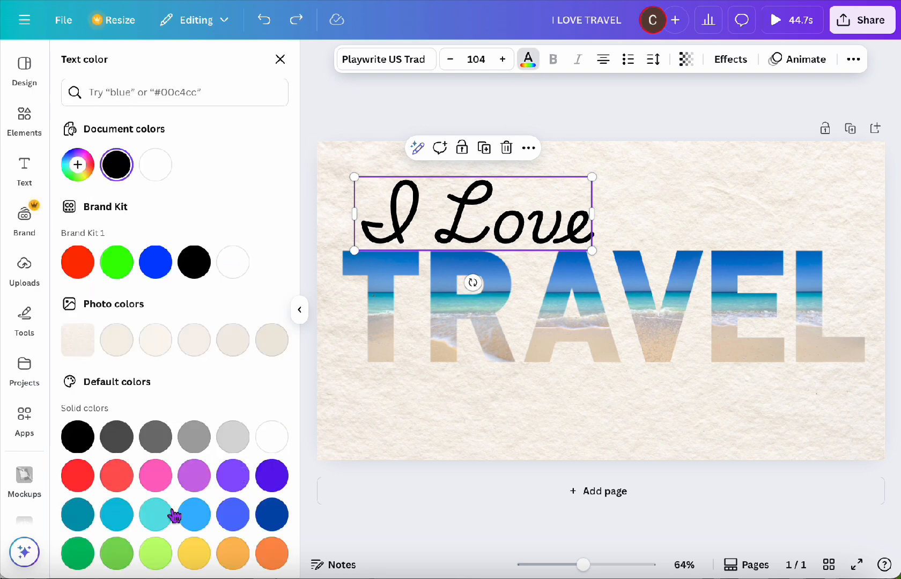
{"action": "left_click", "coordinate": [155, 515]}
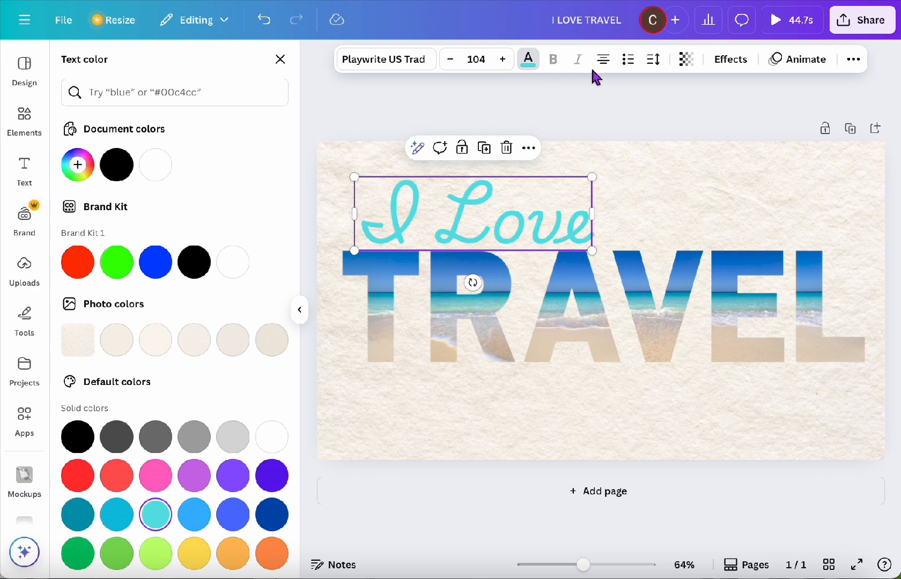
Apply the Shadow effect to the "I Love" text in black with its transparency set to 64
{"action": "left_click", "coordinate": [729, 60]}
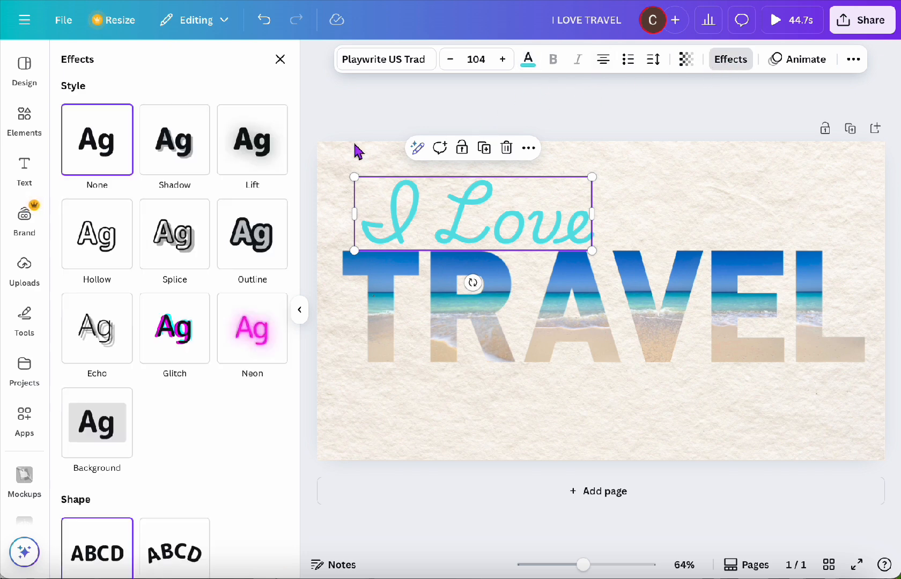
{"action": "left_click", "coordinate": [191, 165]}
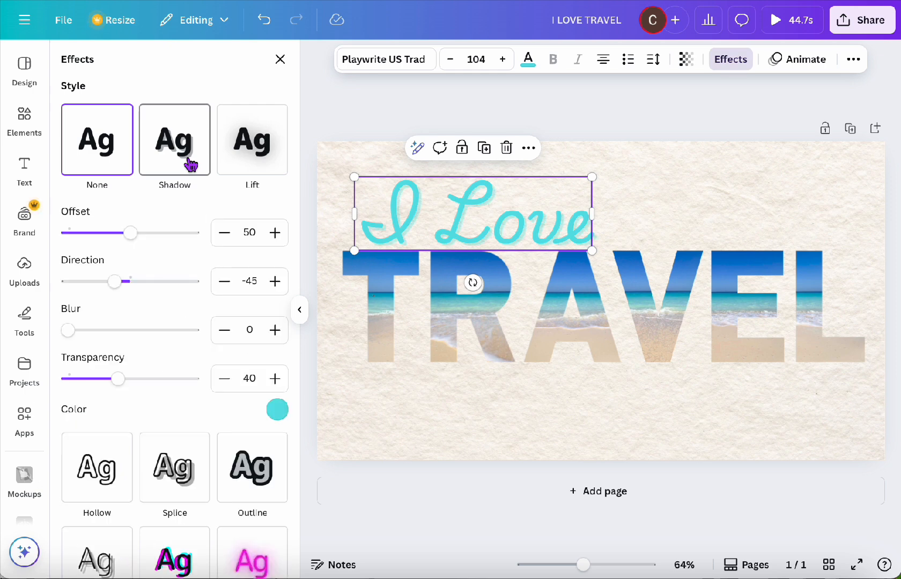
{"action": "left_click", "coordinate": [277, 411]}
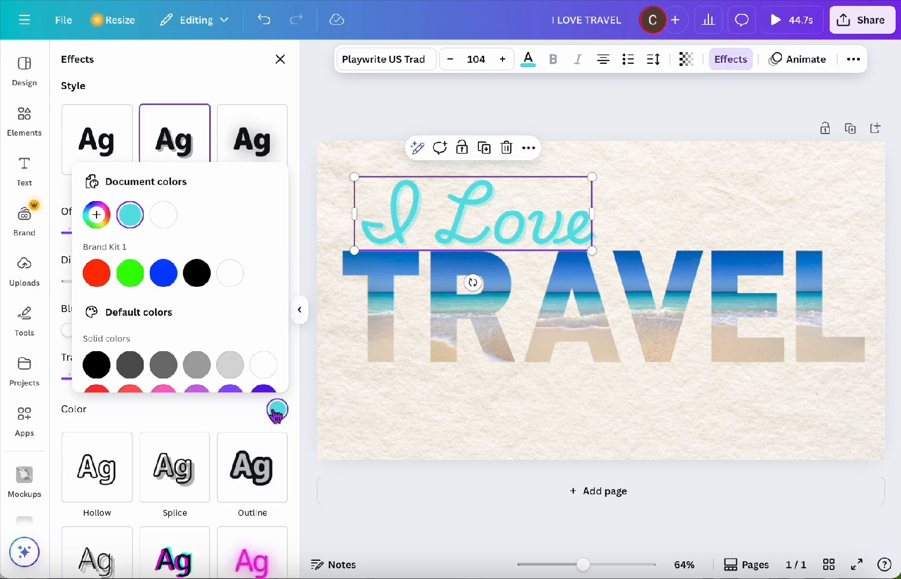
{"action": "left_click", "coordinate": [97, 364]}
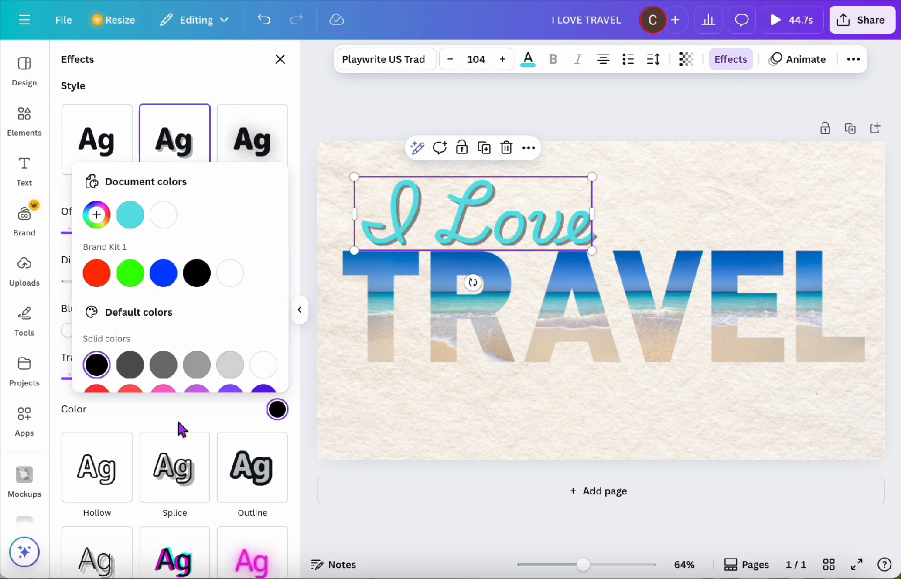
{"action": "scroll", "coordinate": [212, 311], "scroll_direction": "down", "scroll_amount": 3}
{"action": "left_click", "coordinate": [202, 424]}
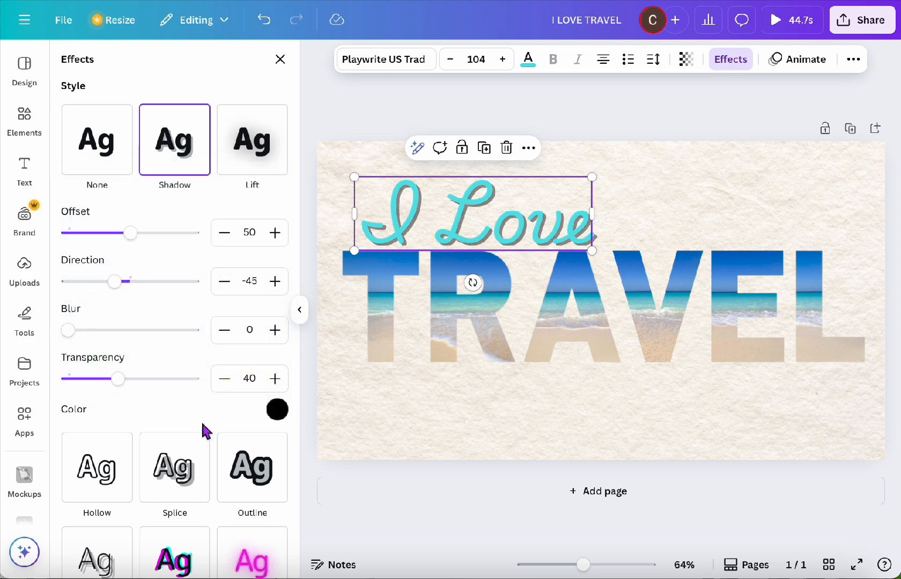
{"action": "left_click_drag", "start_coordinate": [126, 387], "coordinate": [152, 386]}
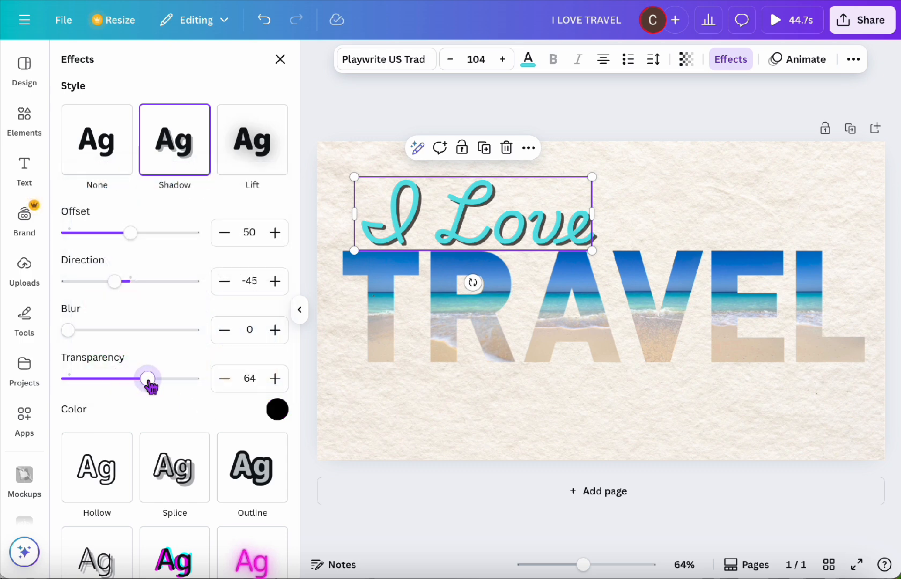
Select the "I Love" text and all six TRAVEL letters and move them down together toward the middle of the page
{"action": "left_click", "coordinate": [816, 448]}
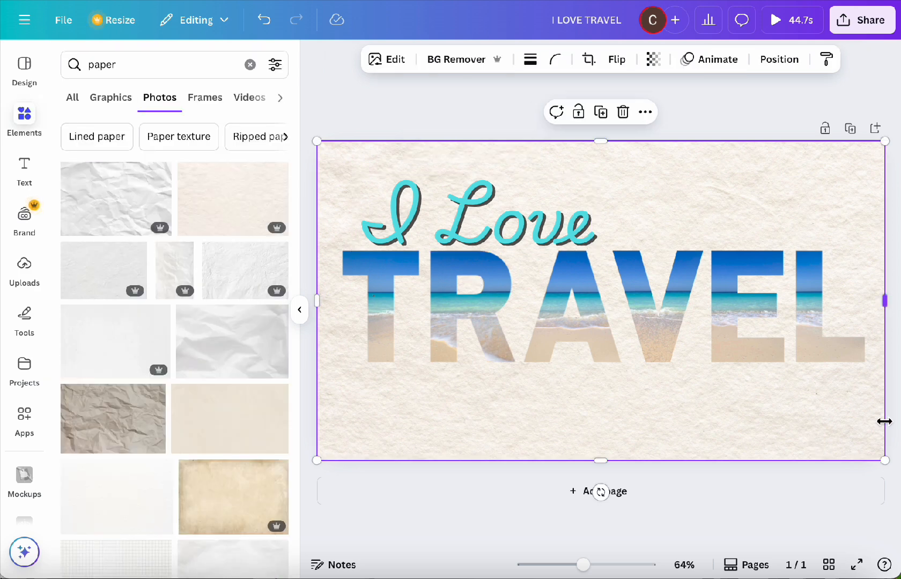
{"action": "left_click_drag", "start_coordinate": [885, 422], "coordinate": [312, 195]}
{"action": "left_click", "coordinate": [893, 397]}
{"action": "left_click_drag", "start_coordinate": [554, 273], "coordinate": [545, 295]}
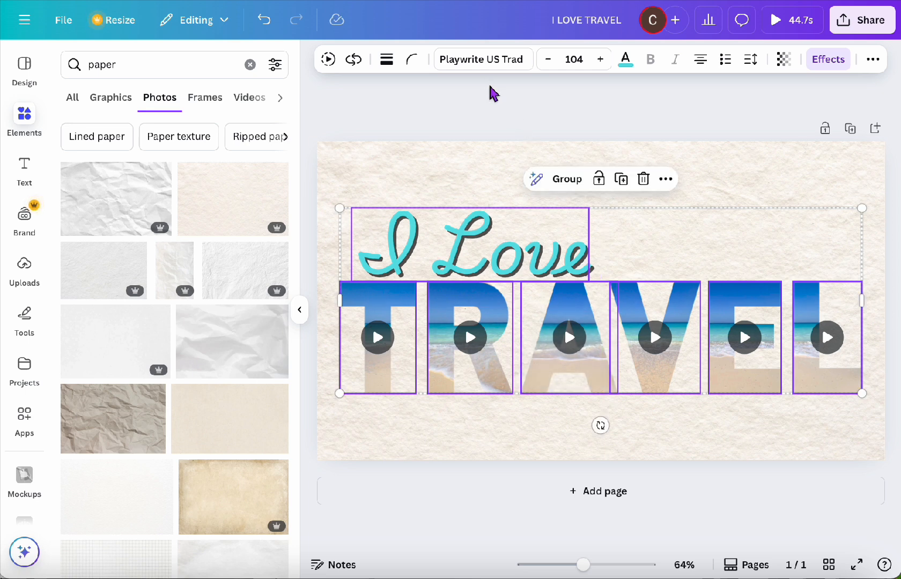
{"action": "left_click", "coordinate": [500, 97]}
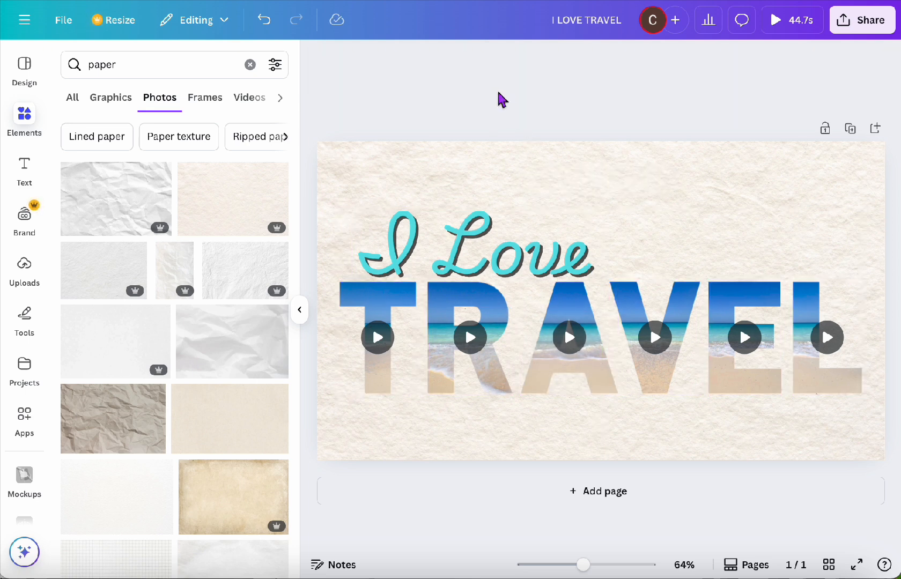
Move the "I Love" text and TRAVEL letters together slightly back up so the block sits vertically balanced on the page
{"action": "left_click", "coordinate": [869, 414]}
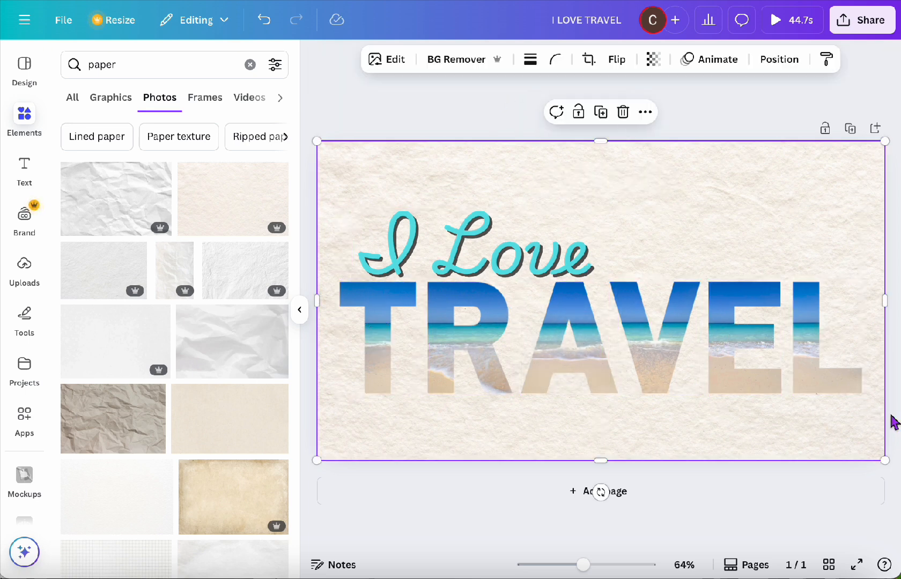
{"action": "left_click_drag", "start_coordinate": [895, 422], "coordinate": [351, 250]}
{"action": "left_click_drag", "start_coordinate": [432, 241], "coordinate": [441, 226]}
{"action": "left_click", "coordinate": [497, 109]}
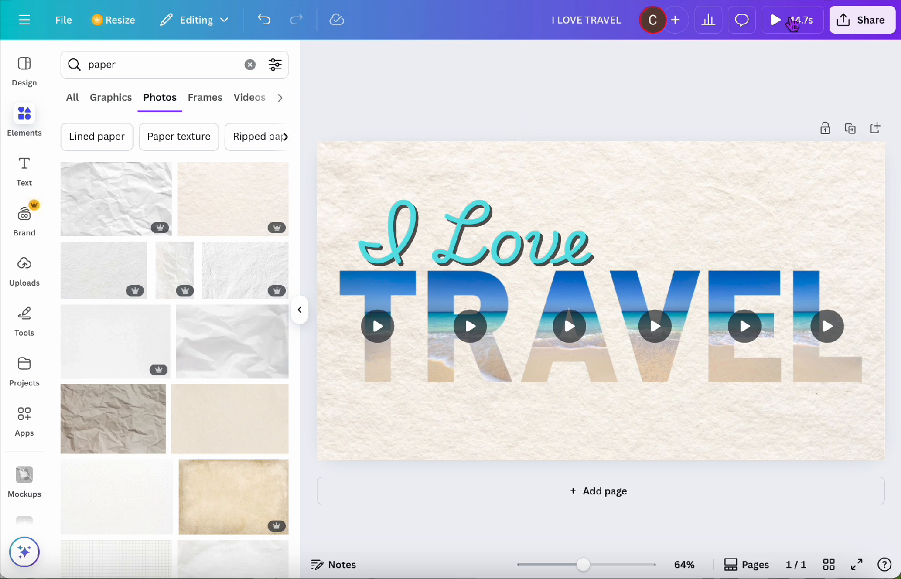
Play the finished design in the enlarged preview to check the beach video in the letters, and close the preview
{"action": "left_click", "coordinate": [794, 22]}
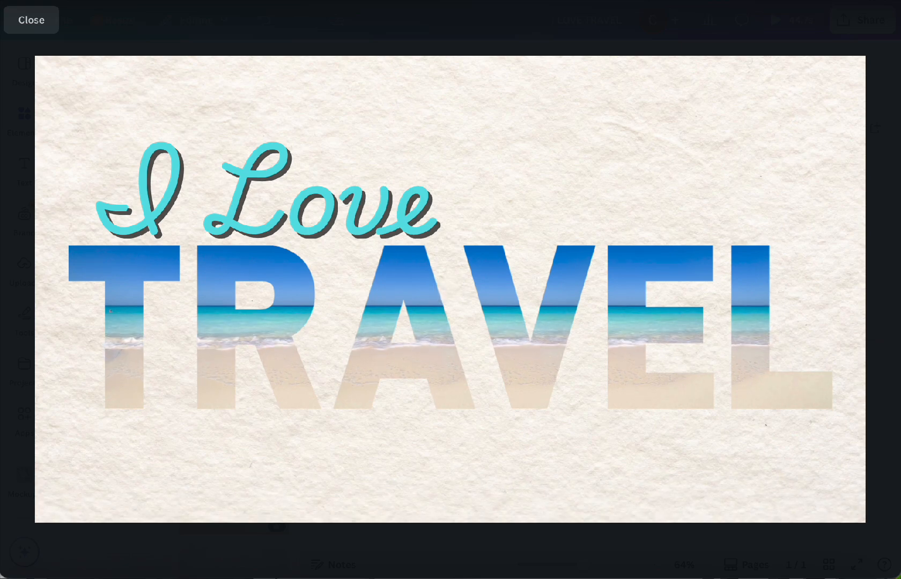
{"action": "left_click", "coordinate": [30, 20]}
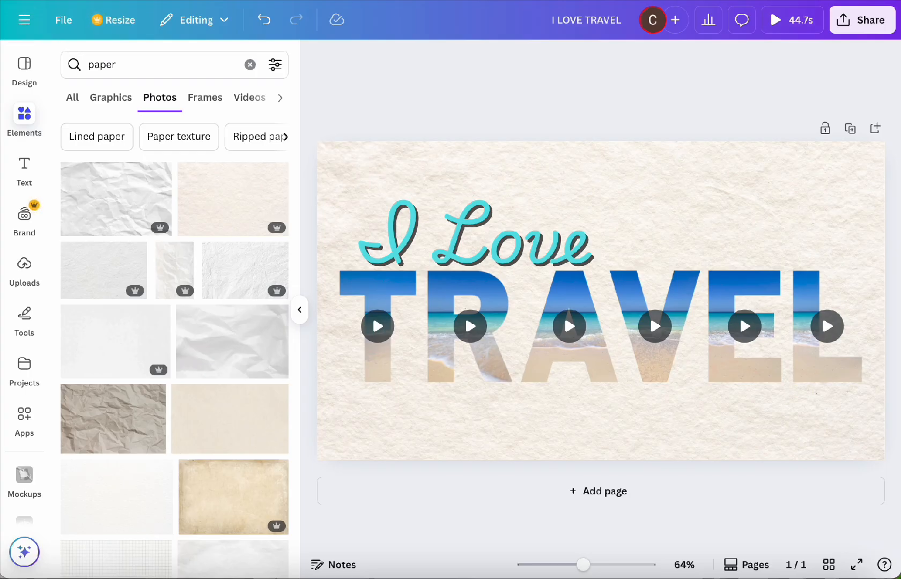